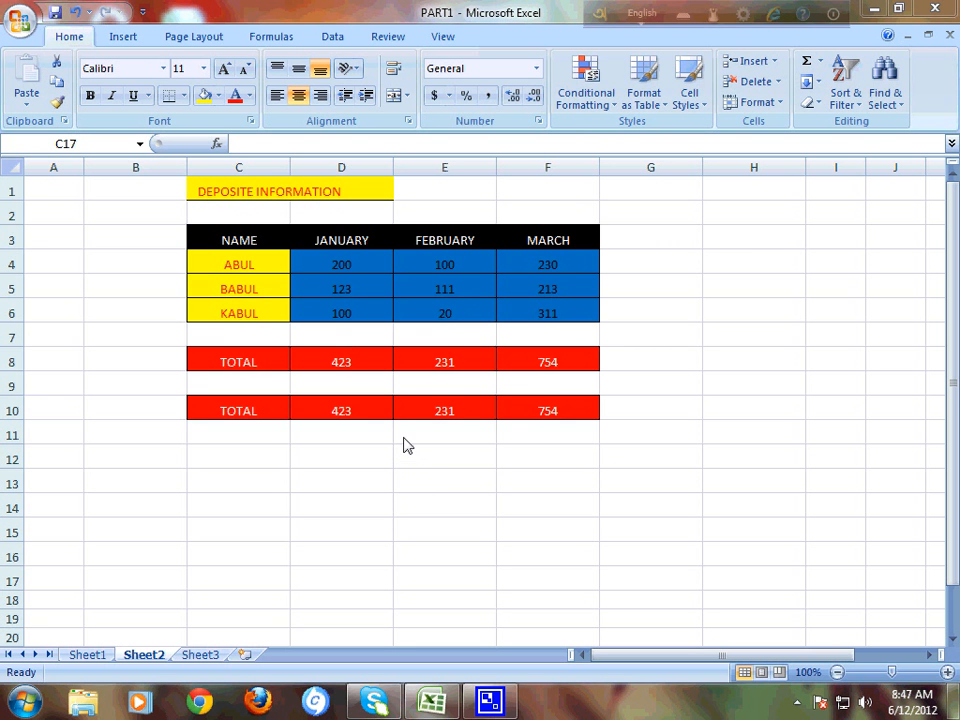
- Examine the deposit table and column chart on Sheet3 in the print preview, and close the preview
left_click(206, 653)
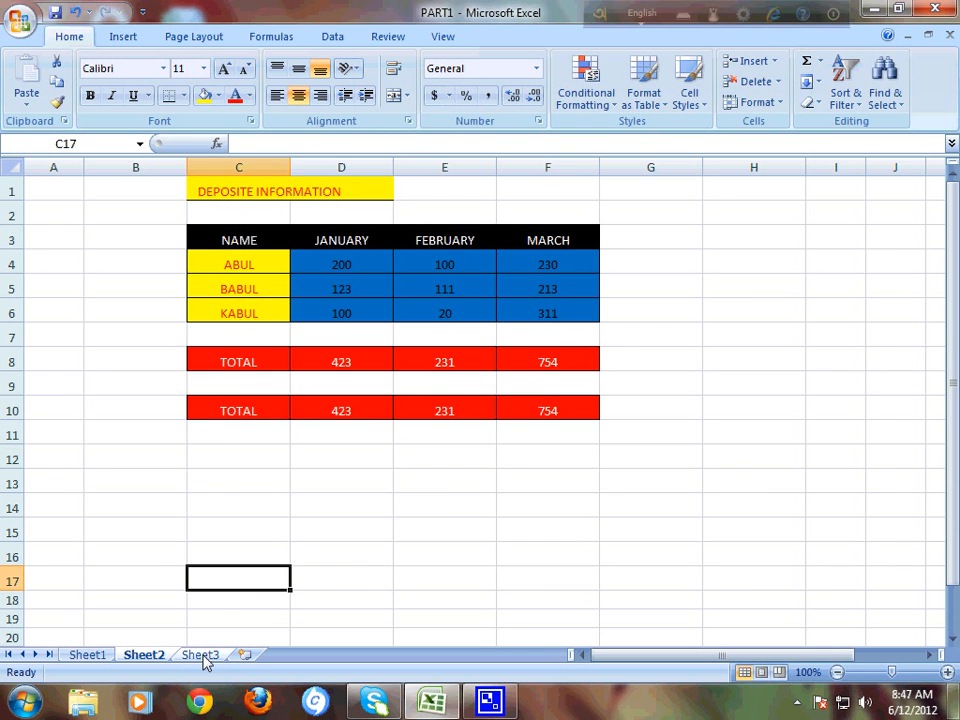
left_click(206, 655)
left_click_drag(956, 320, 956, 338)
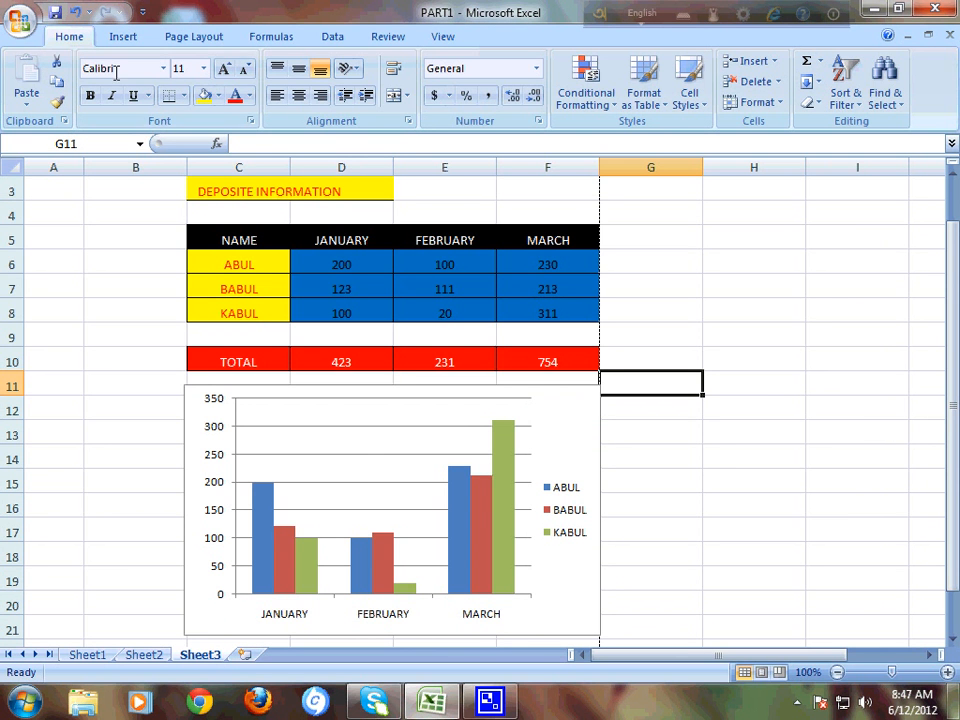
left_click(20, 20)
mouse_move(75, 240)
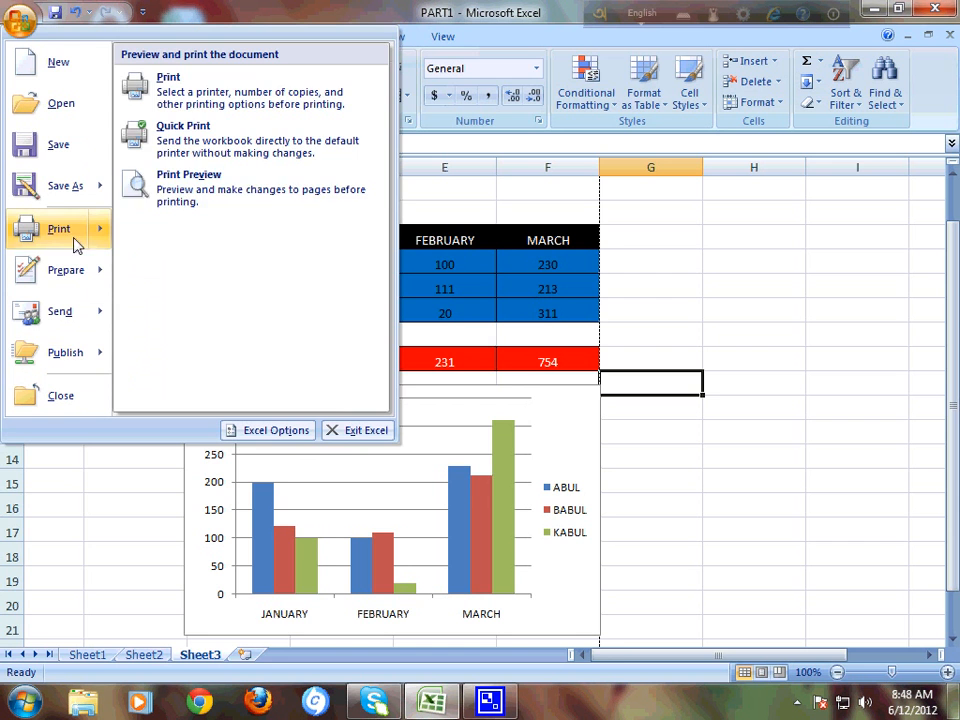
left_click(176, 200)
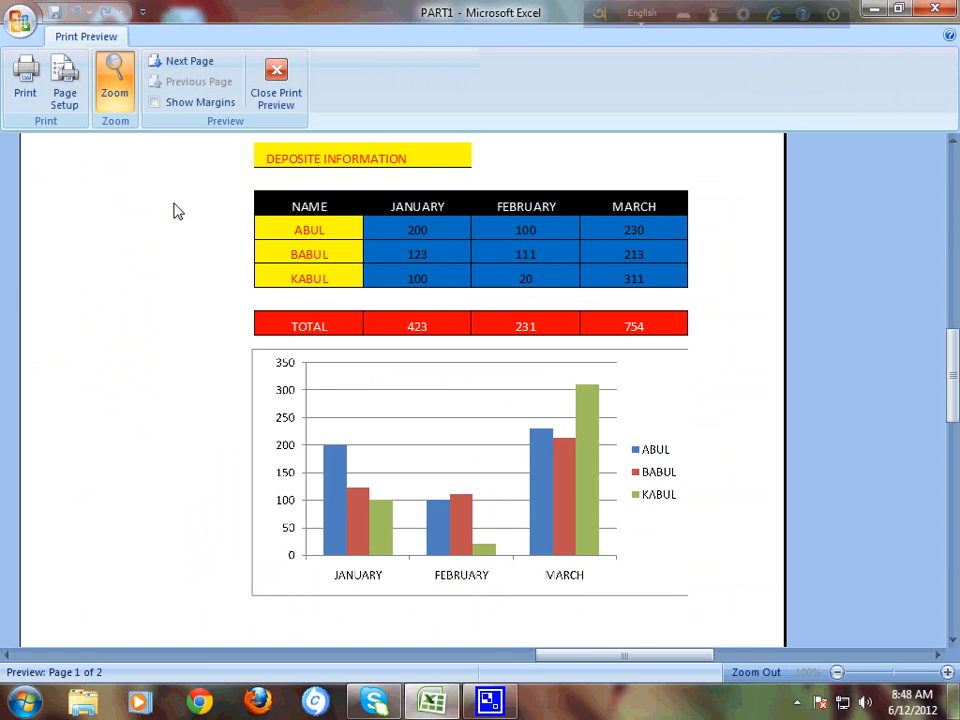
scroll(849, 407, "down", 1)
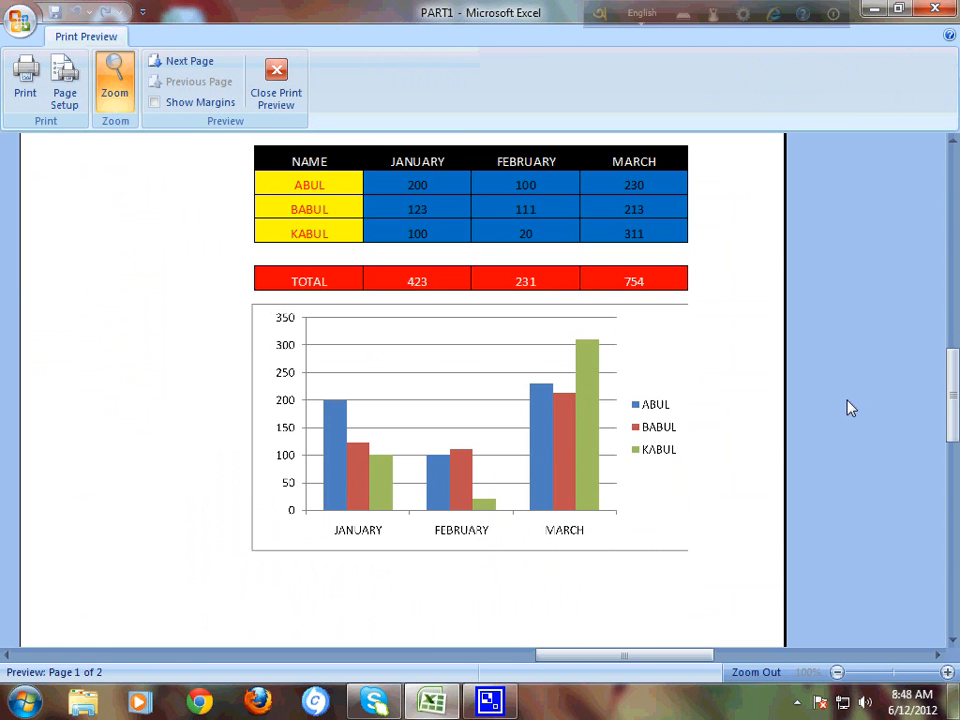
scroll(955, 365, "up", 2)
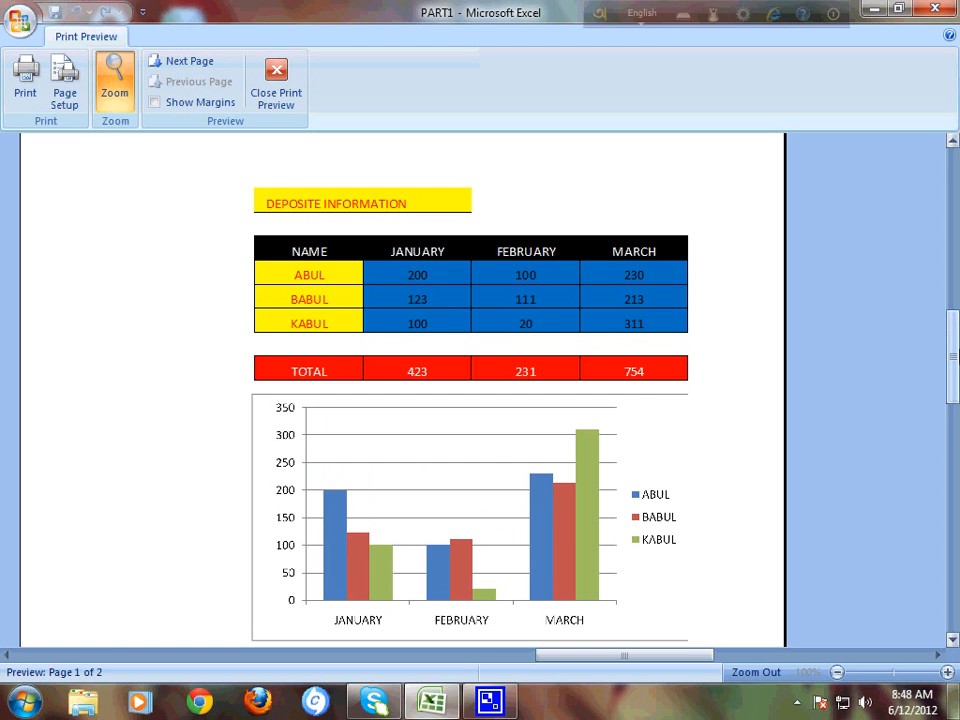
scroll(955, 365, "down", 1)
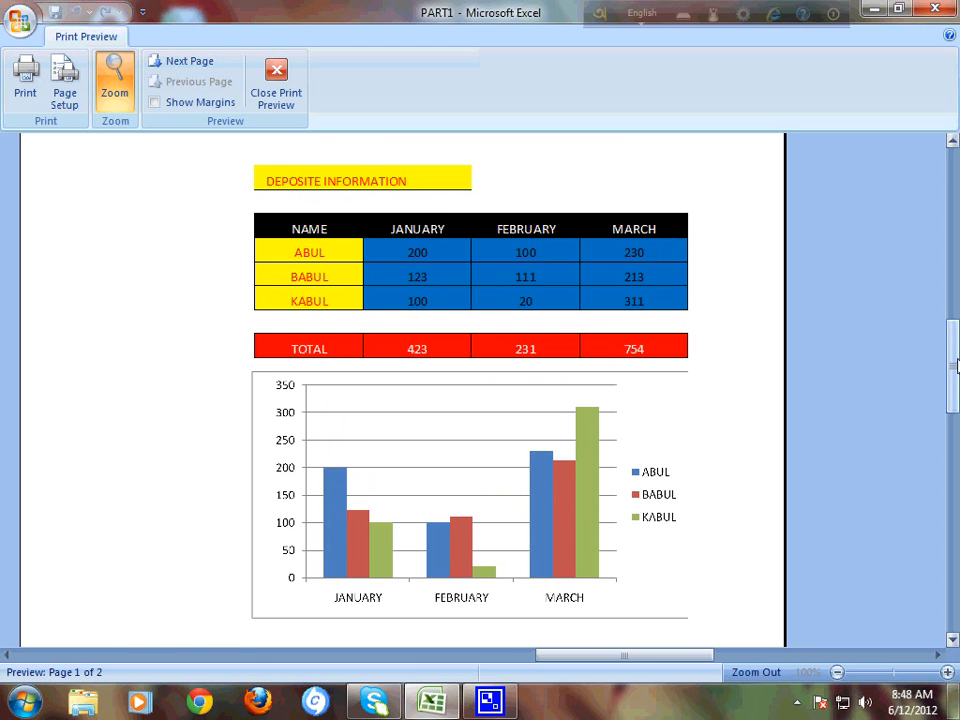
left_click(294, 98)
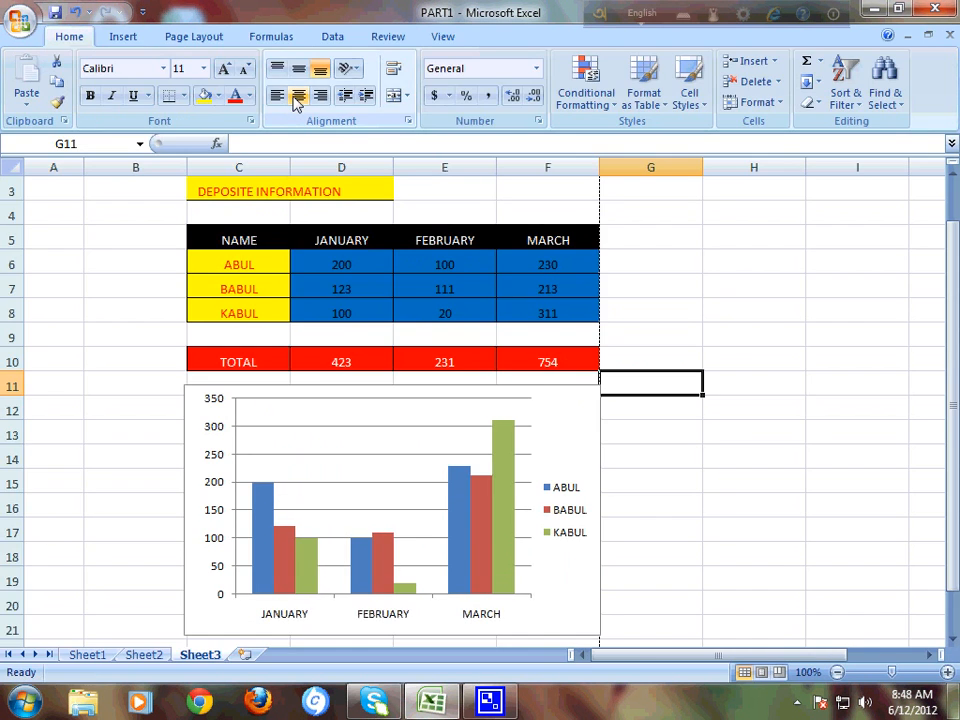
- Delete row 10, the duplicate TOTAL row, from Sheet2
left_click(144, 656)
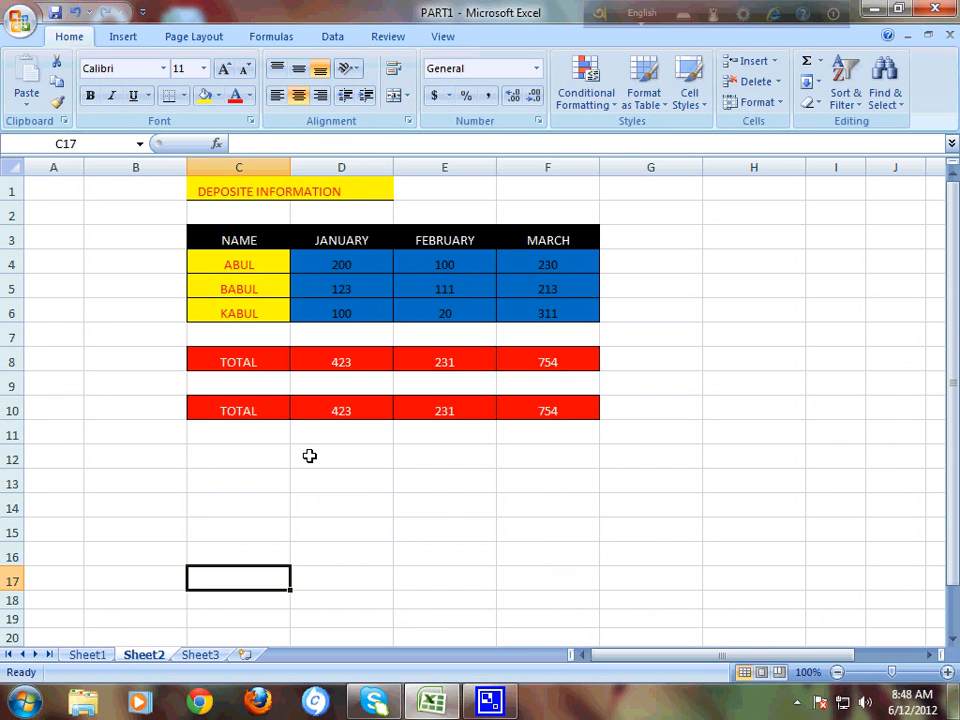
left_click(248, 410)
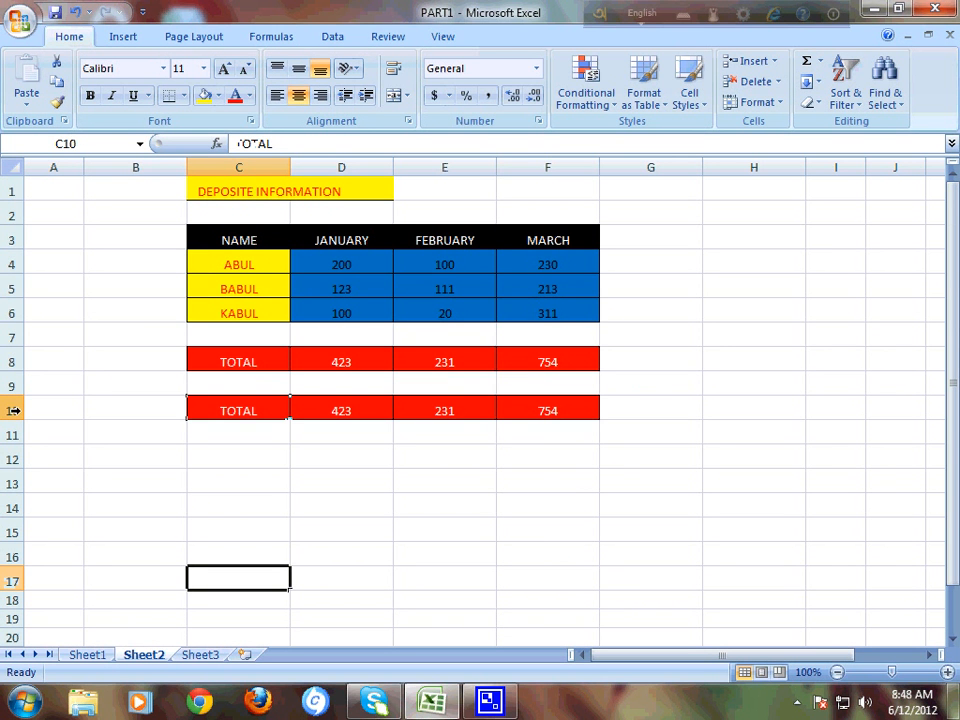
left_click(324, 414)
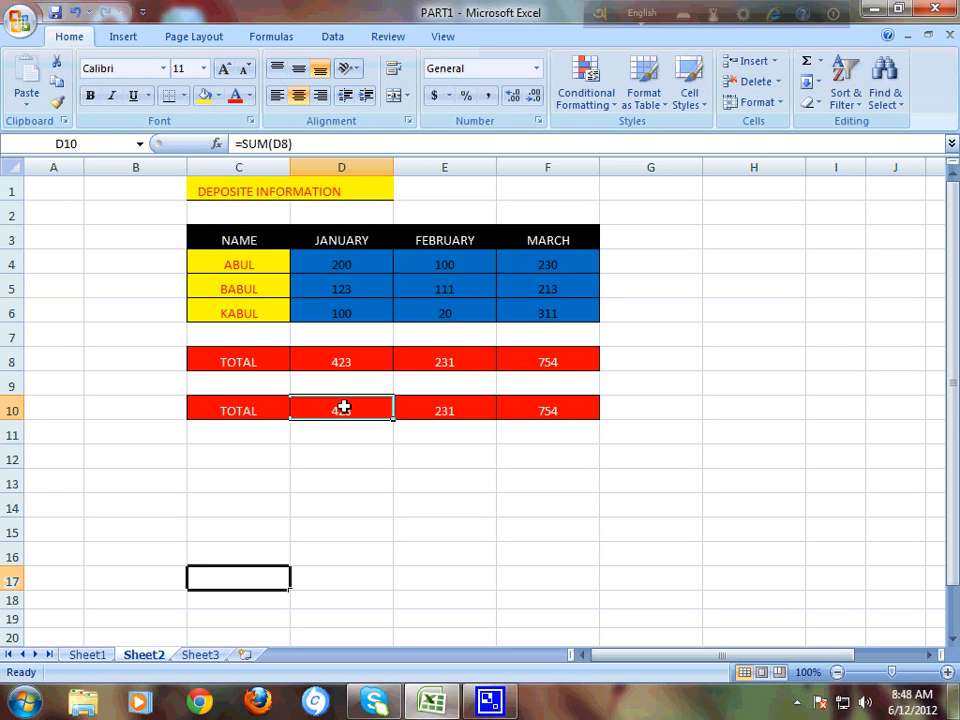
left_click(12, 411)
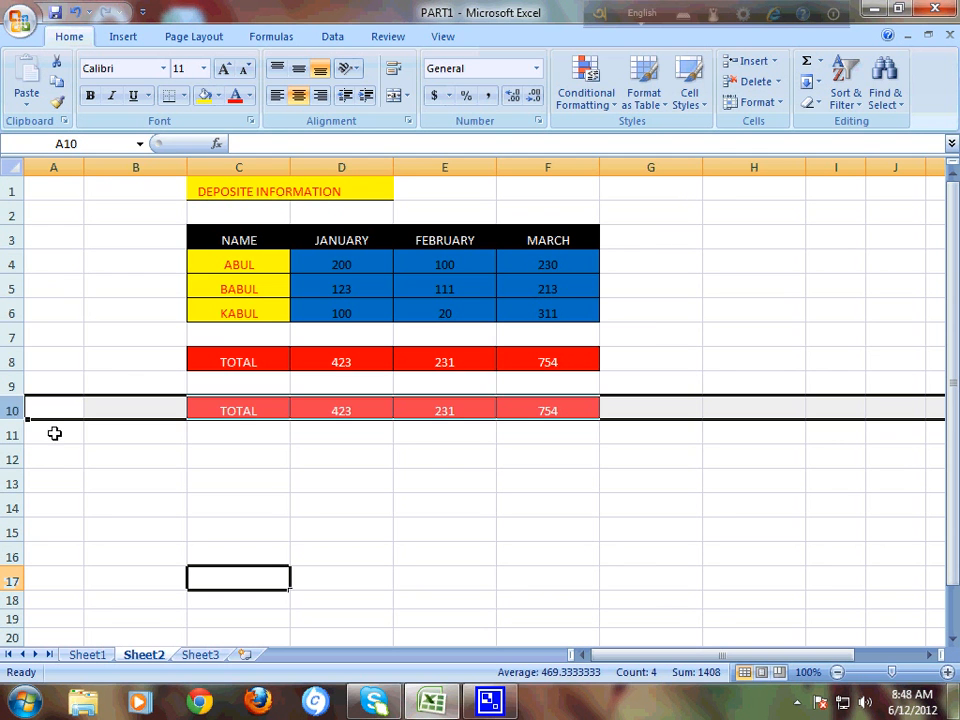
left_click(41, 425)
left_click(12, 410)
right_click(10, 411)
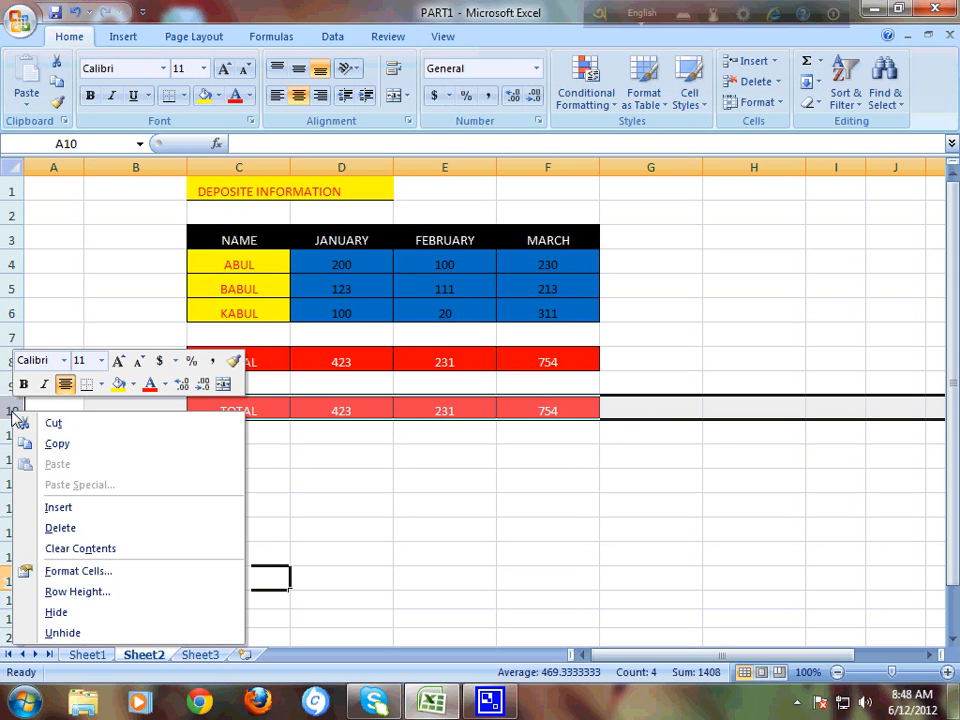
left_click(99, 533)
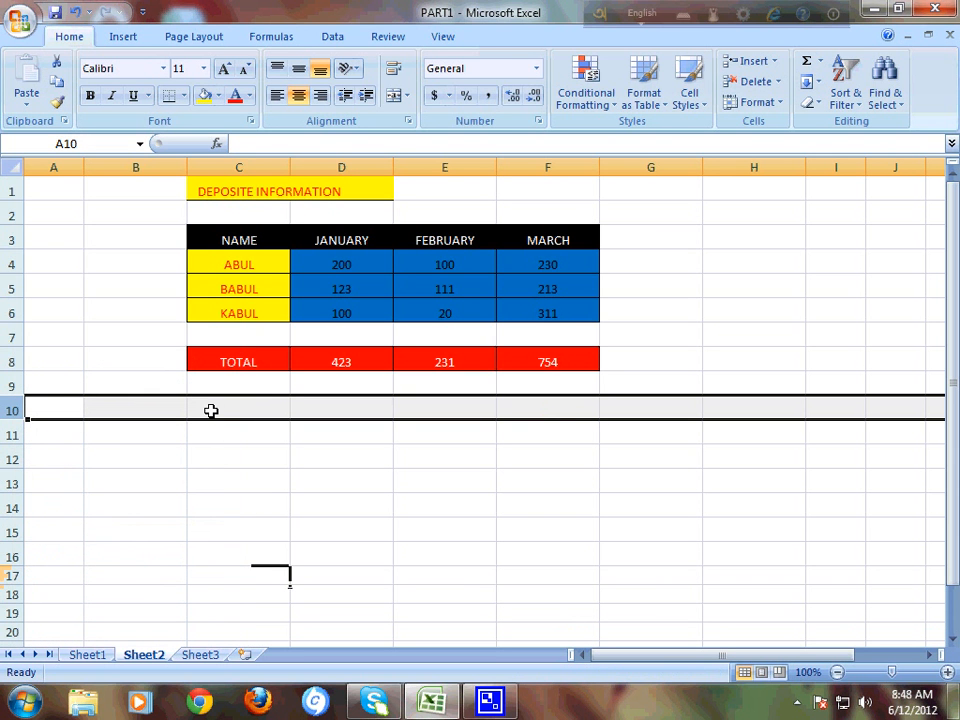
left_click(165, 366)
left_click(253, 362)
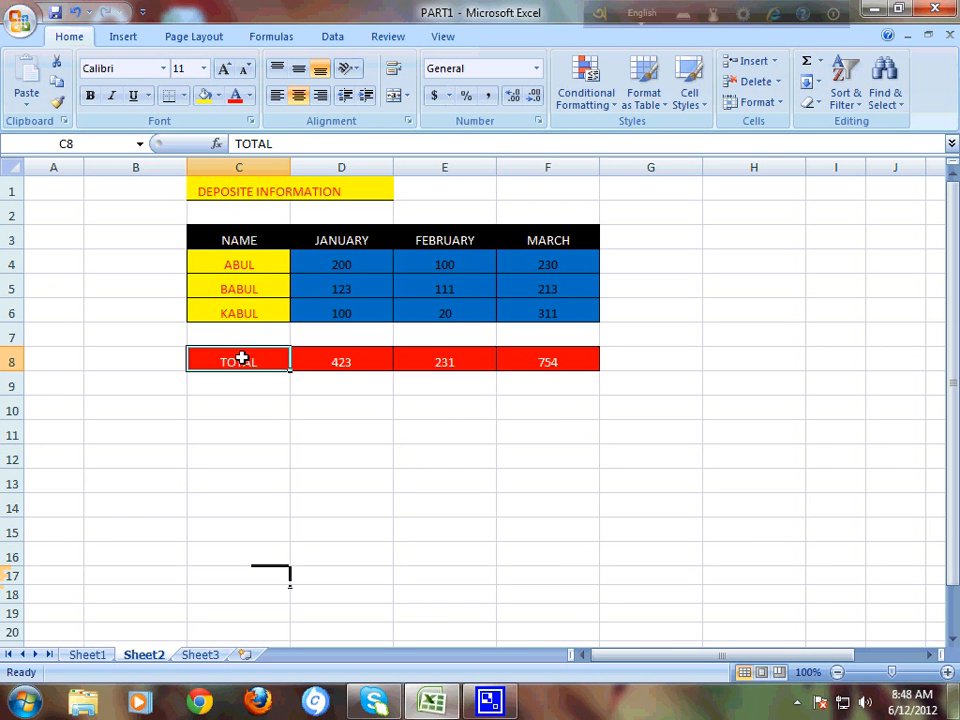
- Insert a Clustered Column chart from the name and month data in C3:F6
left_click(226, 237)
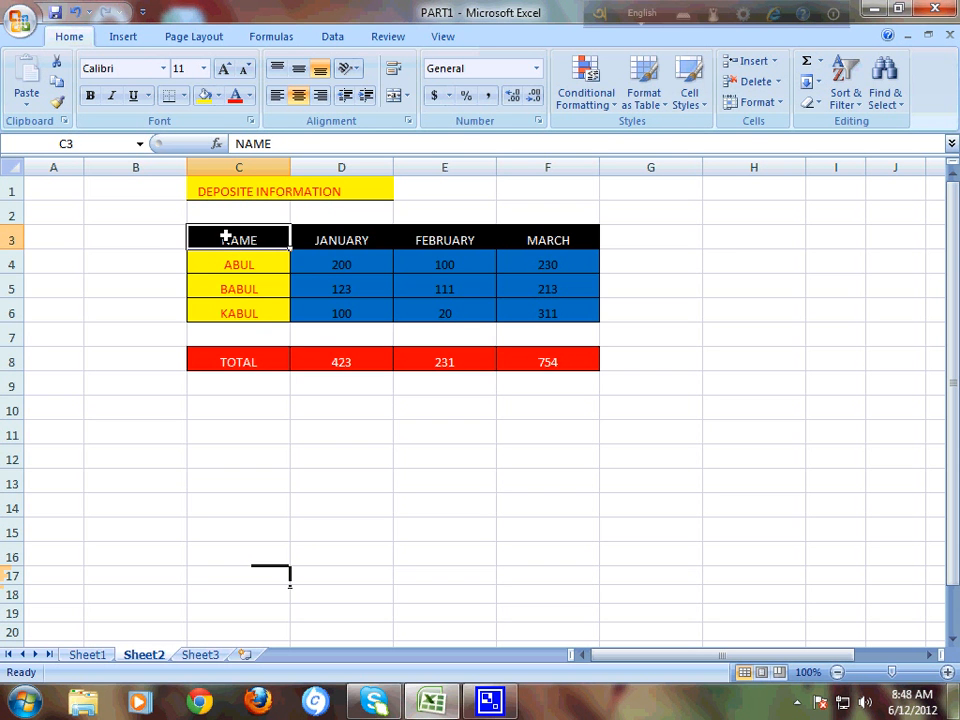
left_click_drag(226, 237, 541, 308)
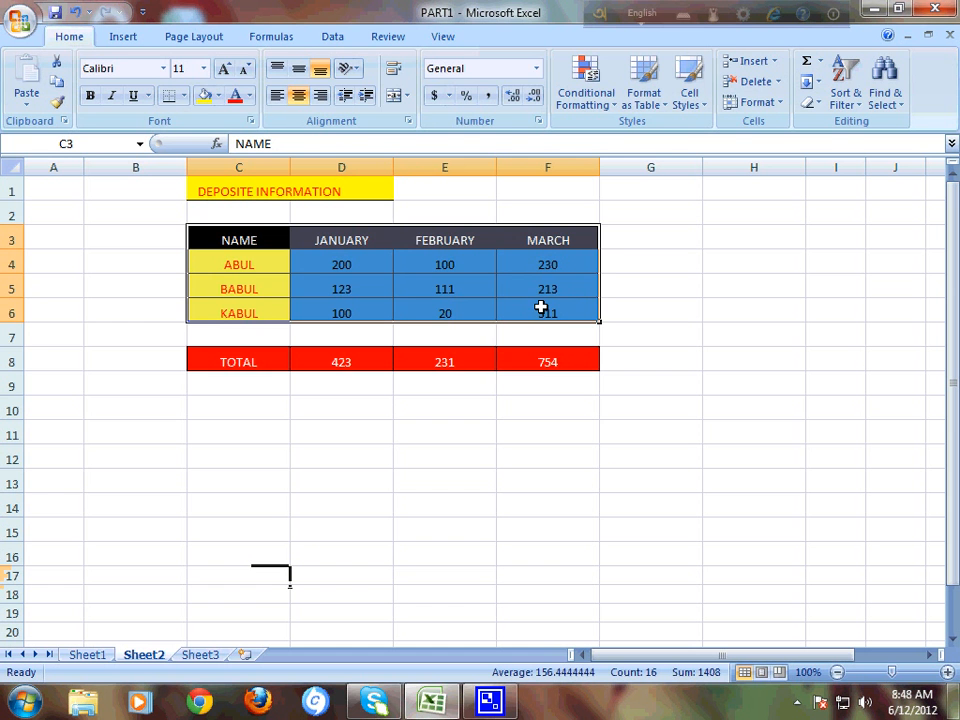
left_click(121, 40)
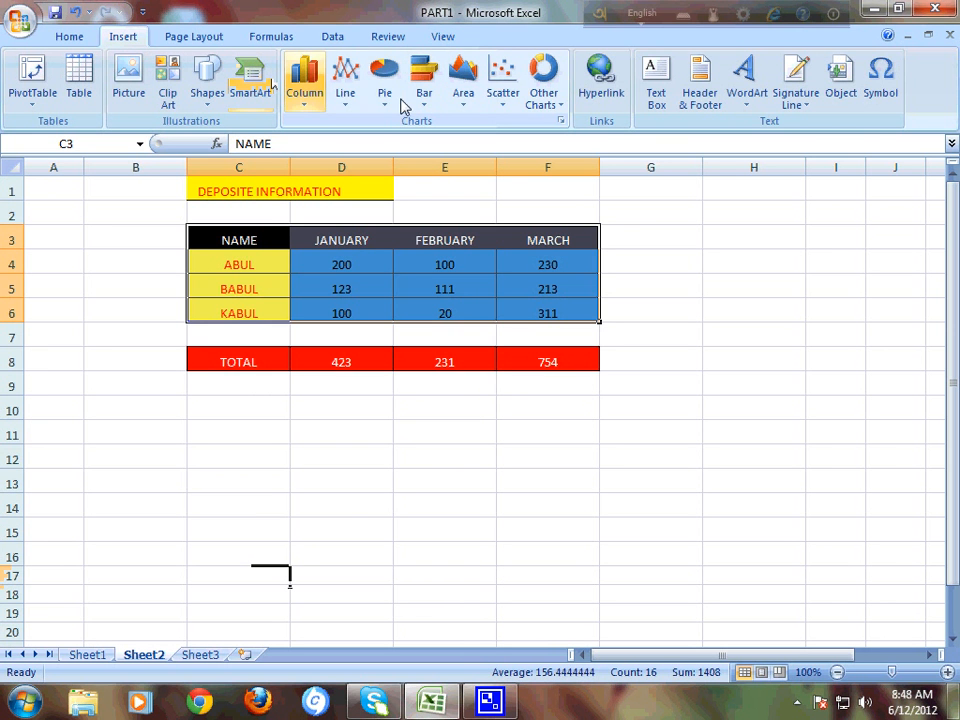
left_click(318, 104)
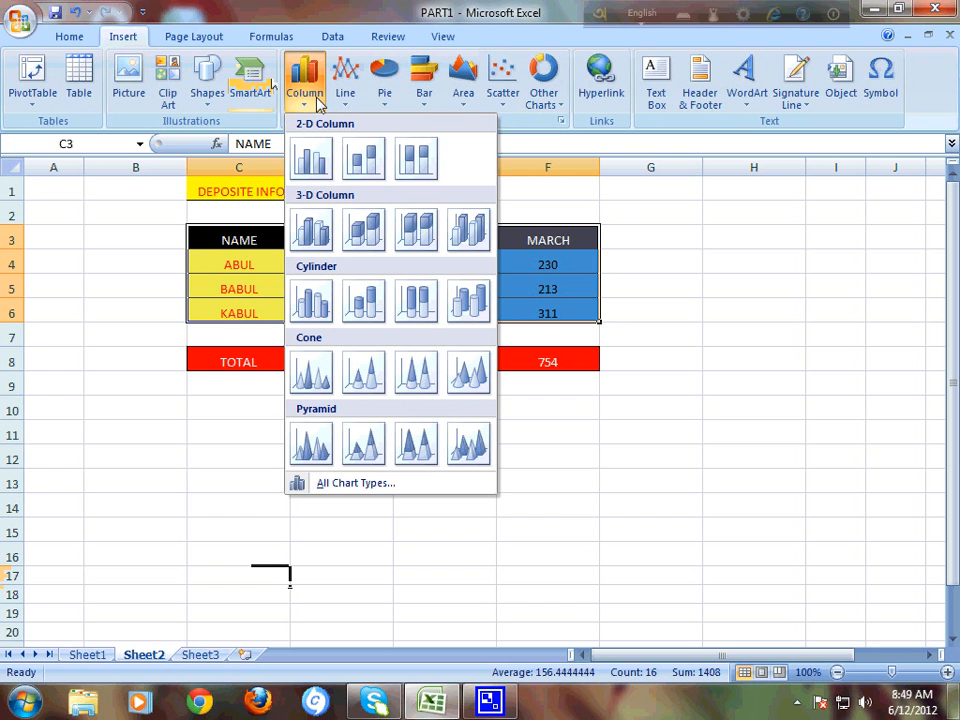
left_click(323, 486)
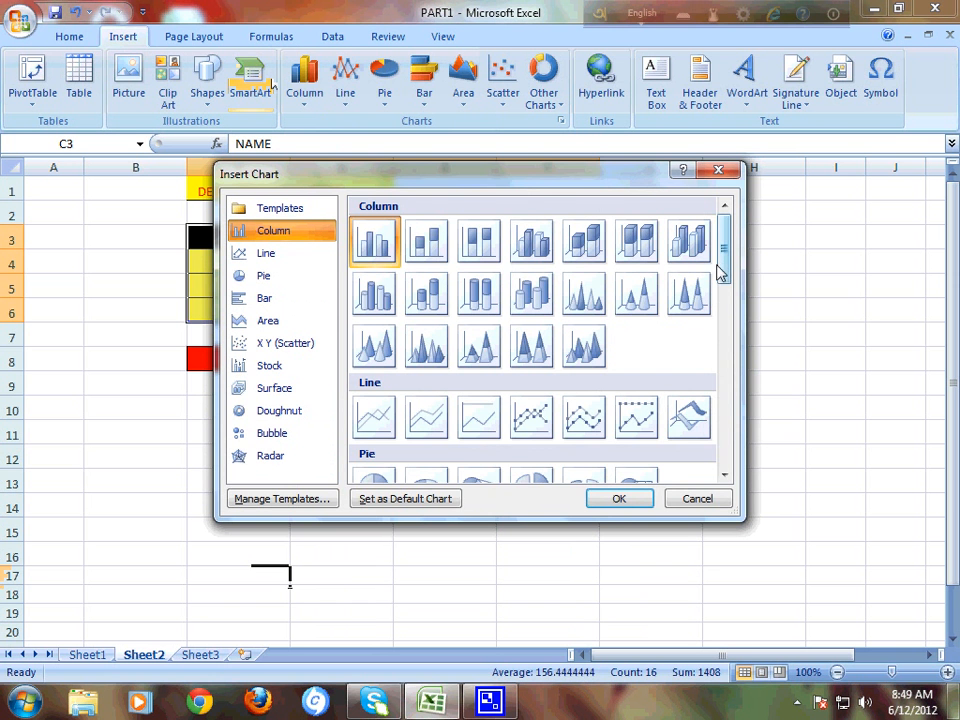
mouse_move(722, 270)
left_mouse_down()
mouse_move(722, 465)
mouse_move(724, 250)
left_mouse_up()
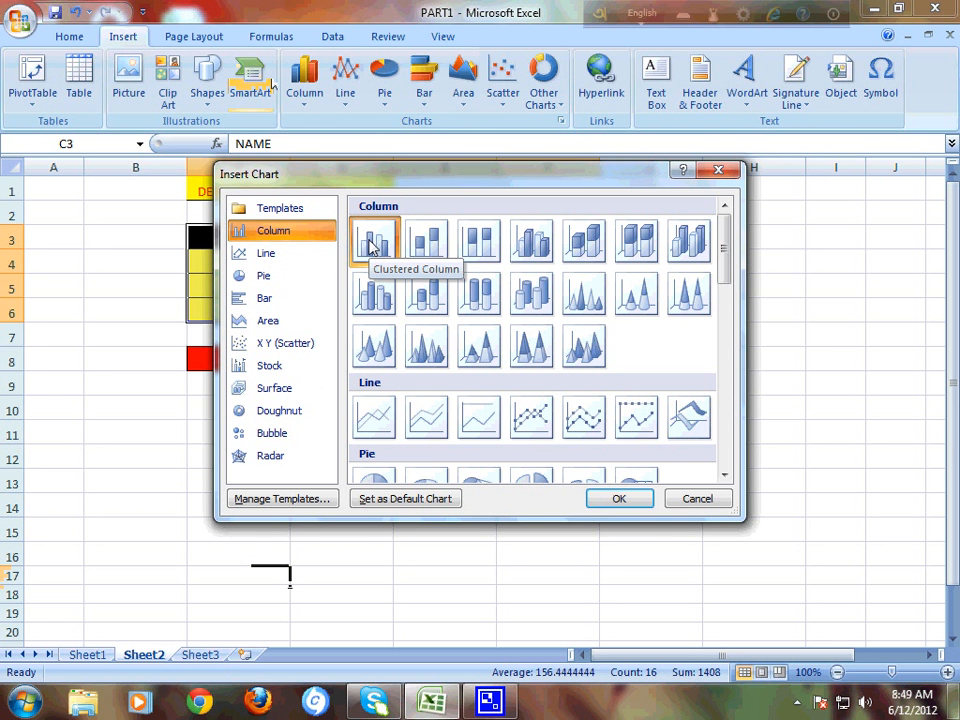
double_click(373, 243)
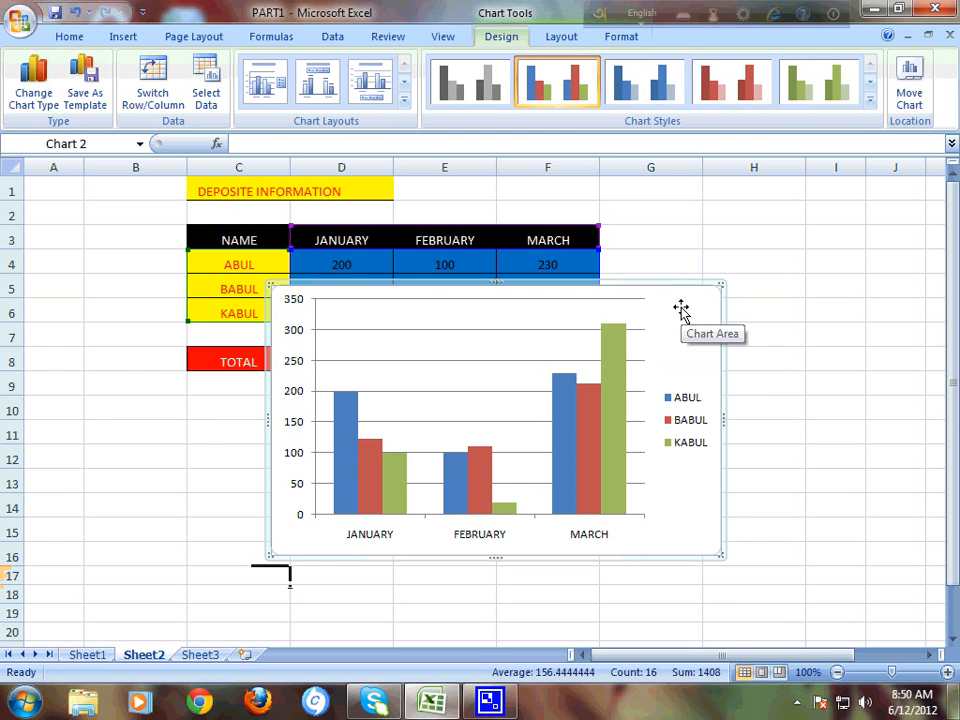
- Shift the plot area slightly toward the legend inside the chart
left_click(444, 383)
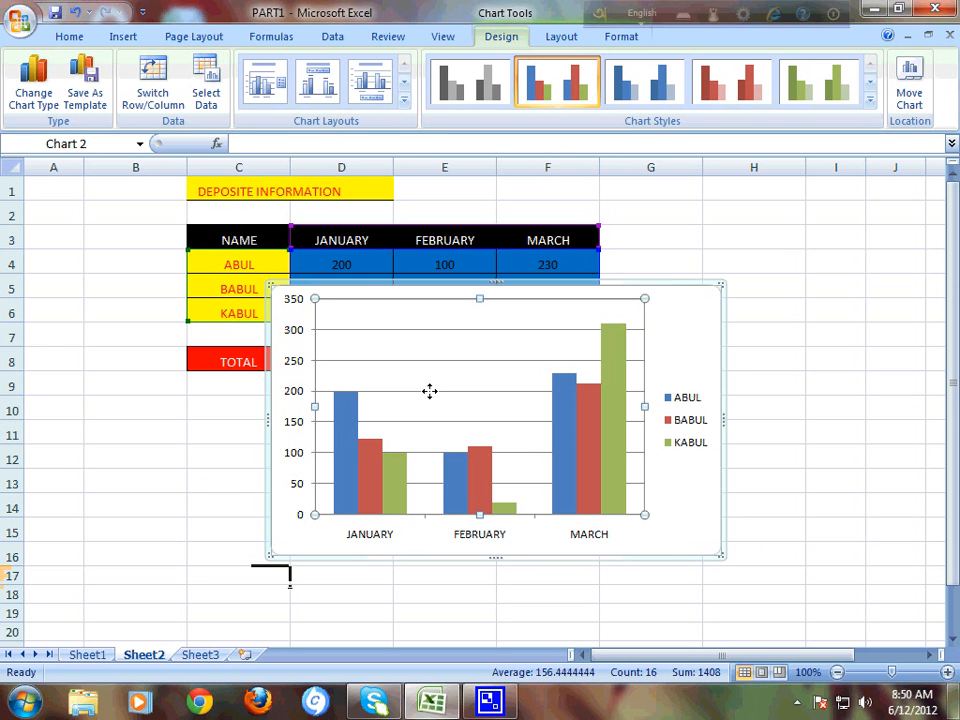
left_click_drag(429, 390, 456, 380)
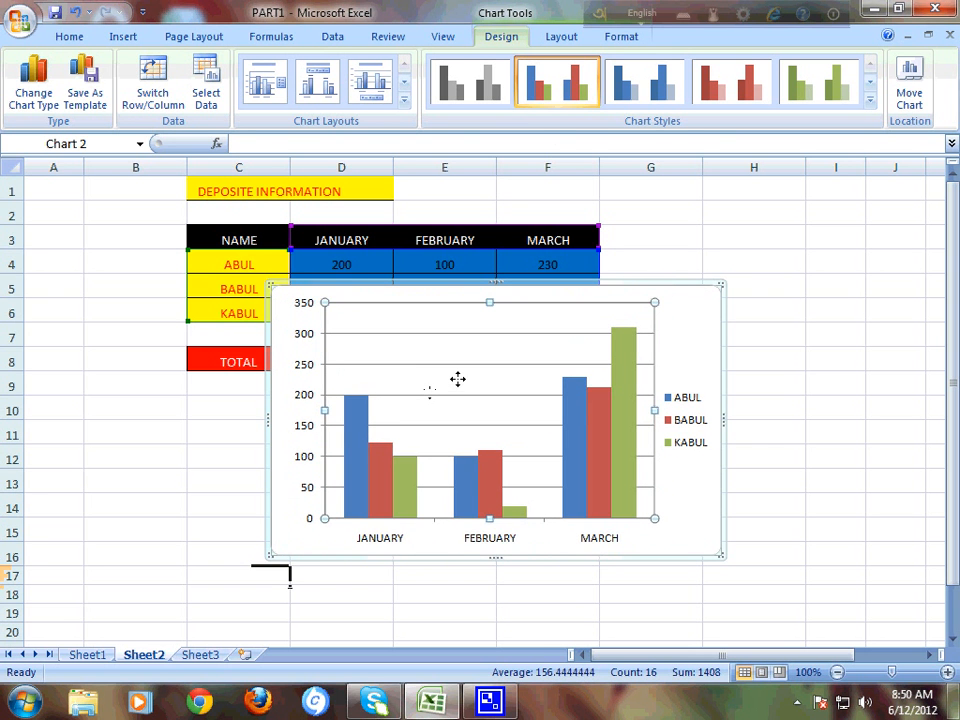
left_click(697, 318)
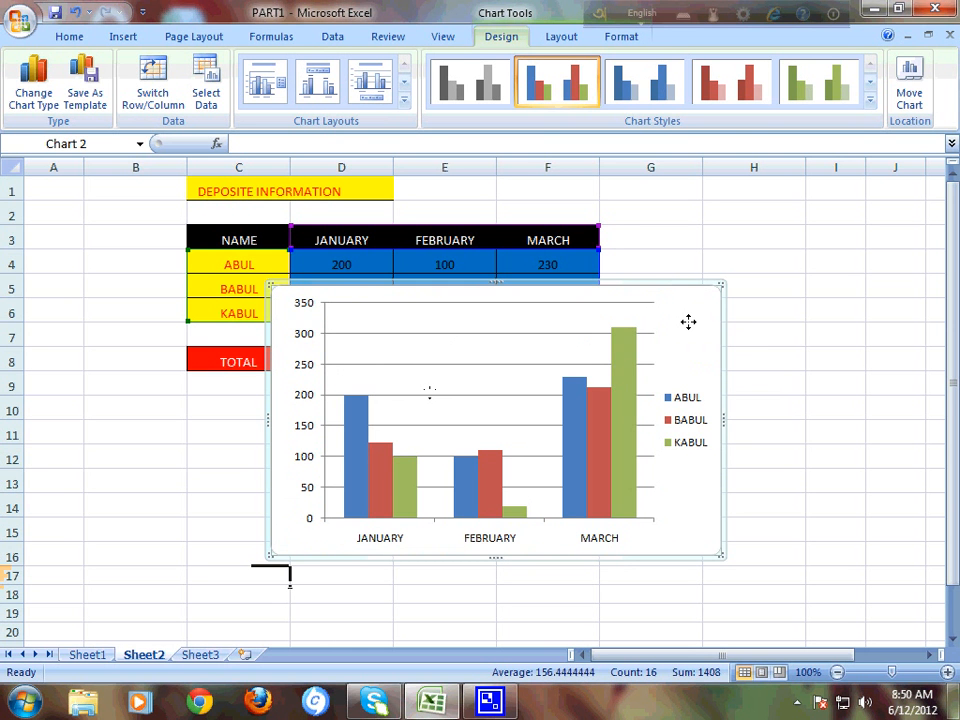
- Move the chart directly below the TOTAL row and shrink it to the table's width, ending at column F
left_click_drag(684, 324, 601, 422)
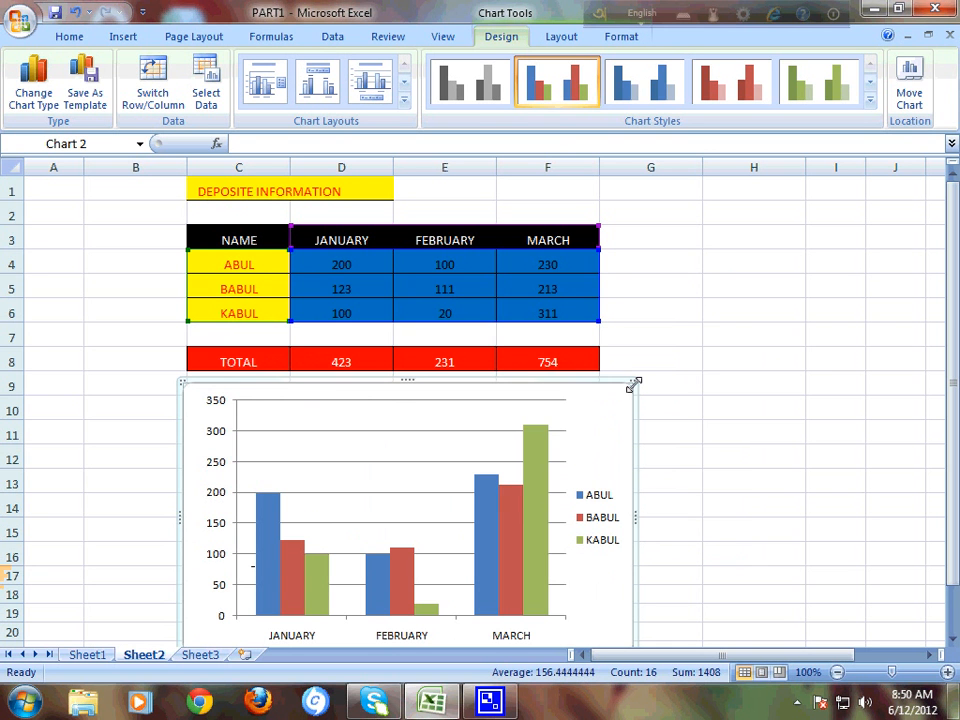
left_click_drag(634, 382, 601, 394)
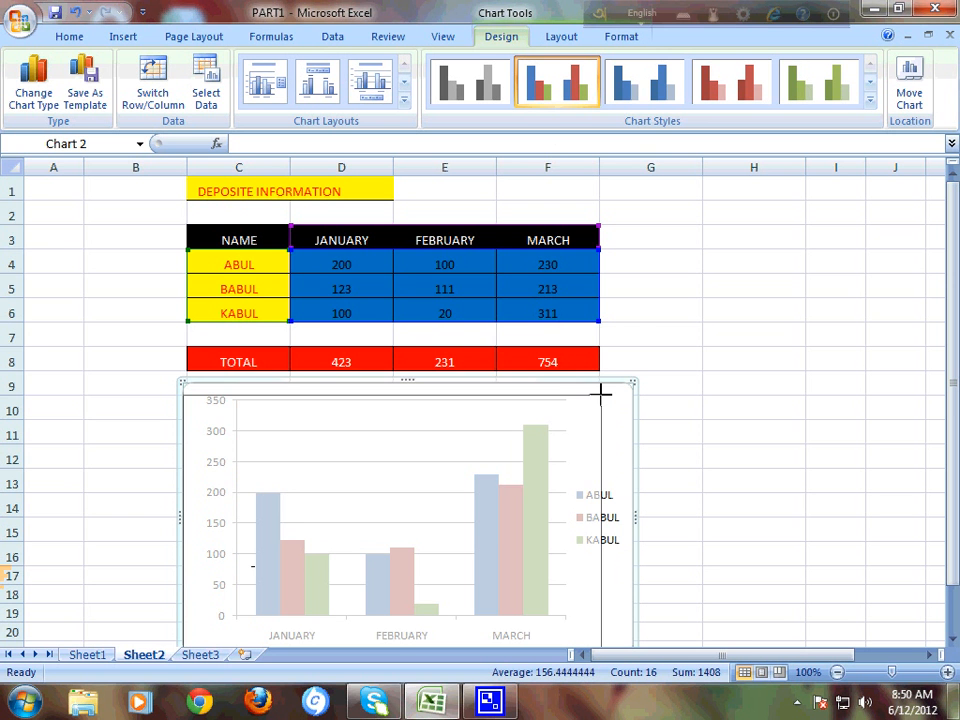
left_click_drag(601, 394, 601, 394)
scroll(844, 467, "down", 1)
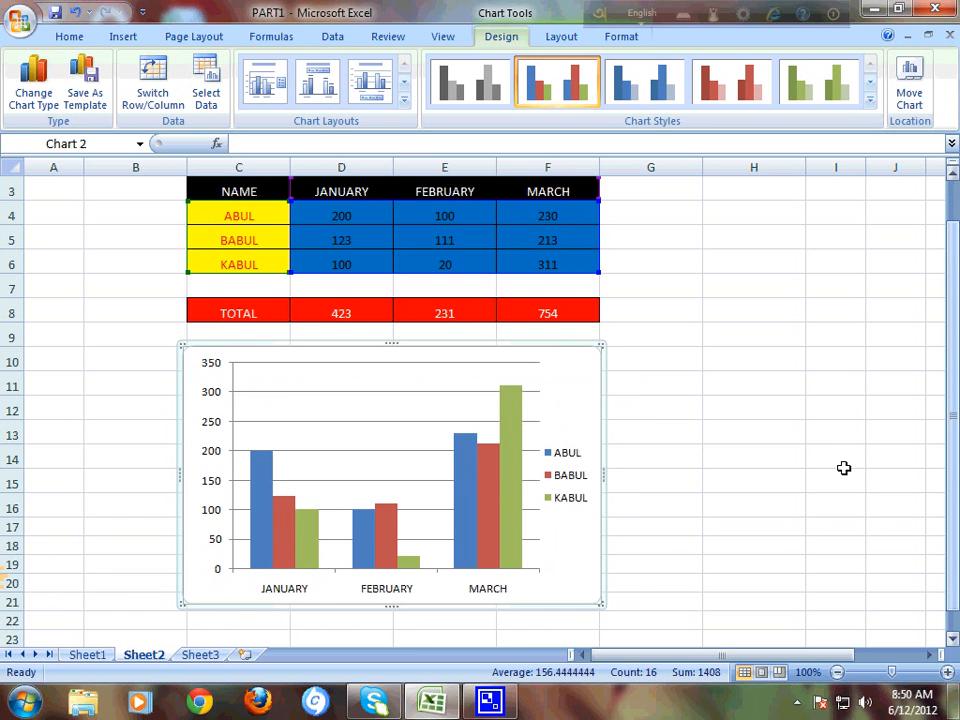
- Shrink the chart's plot area slightly at its upper right corner and left edge, leaving more room around it
left_click(558, 488)
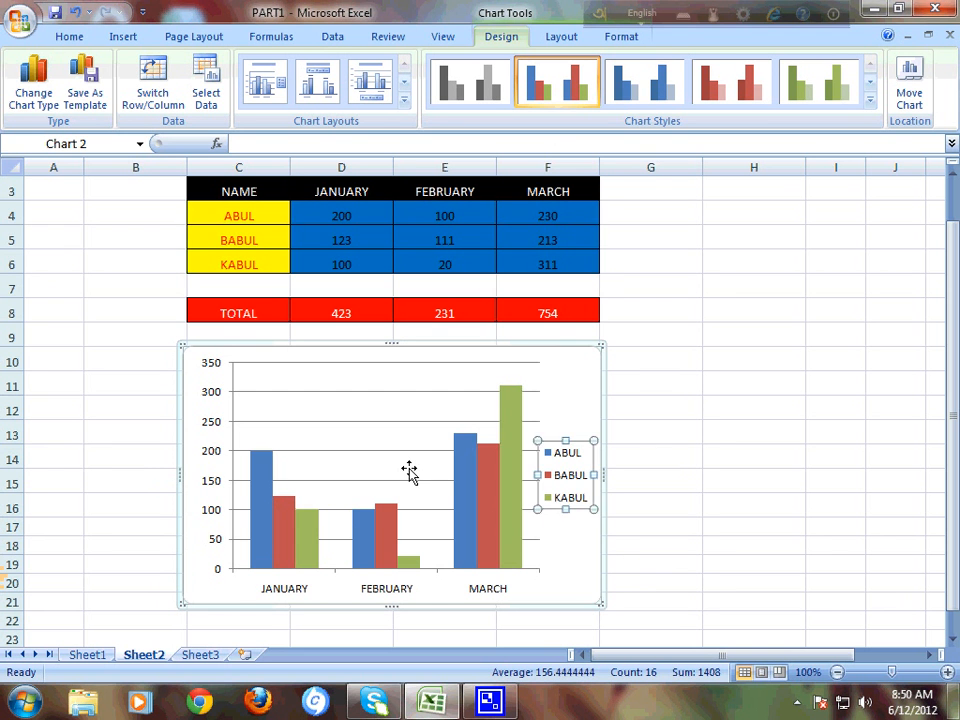
left_click(408, 471)
left_click(554, 526)
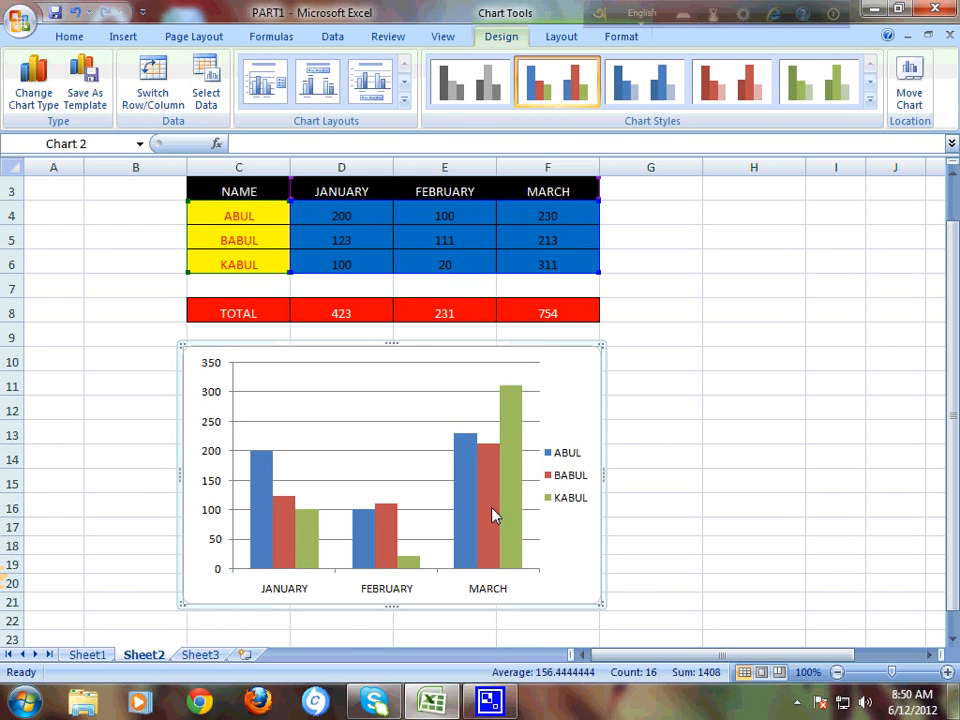
left_click(406, 477)
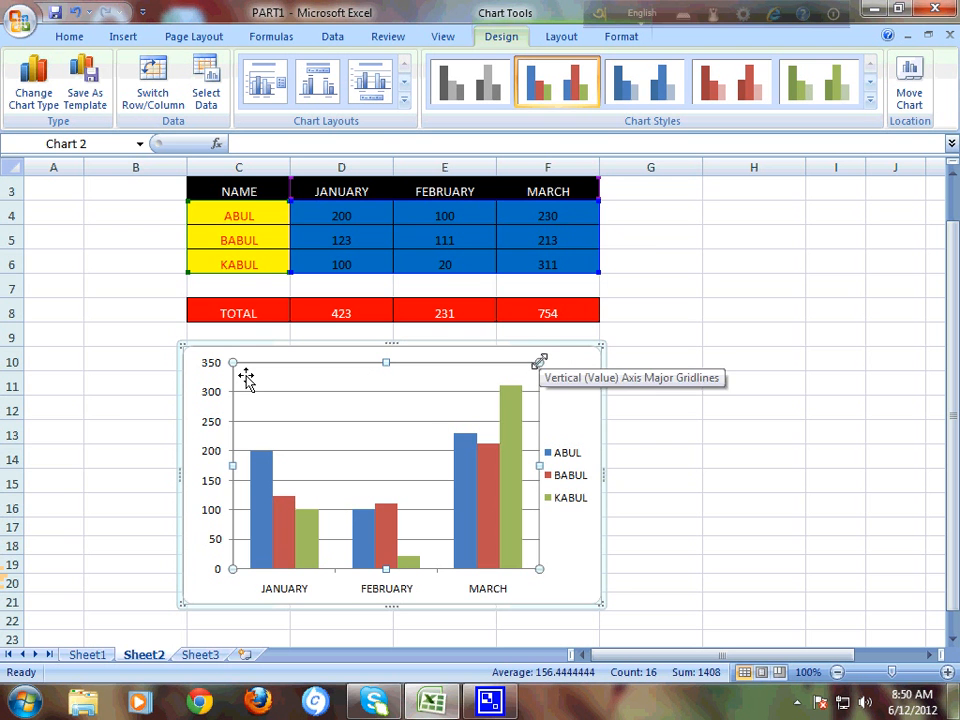
left_click_drag(538, 361, 524, 372)
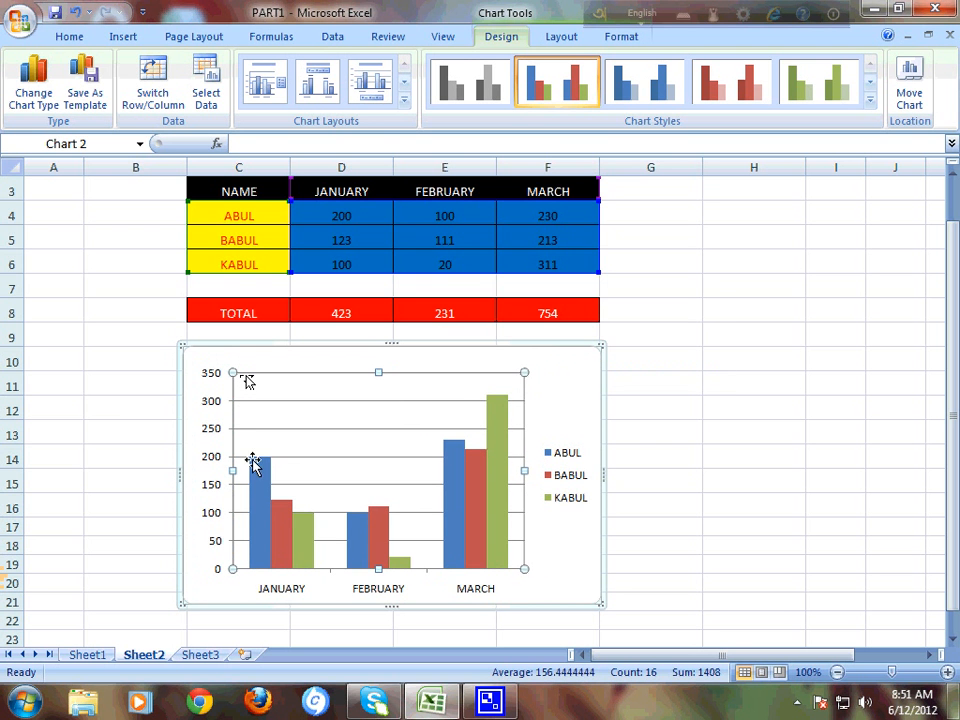
left_click_drag(234, 469, 239, 470)
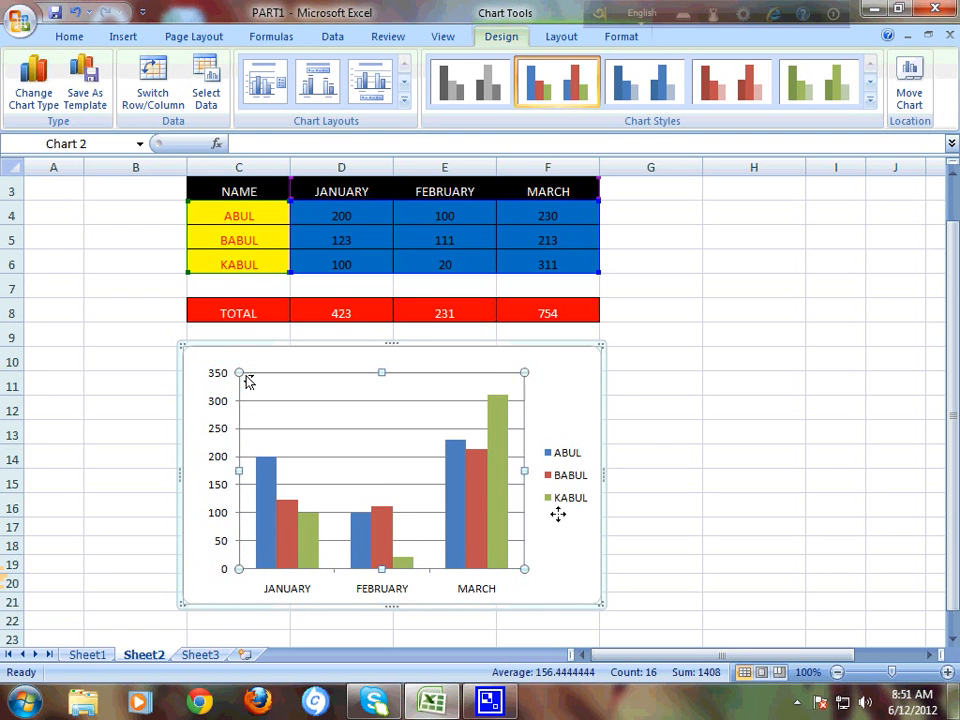
left_click(566, 552)
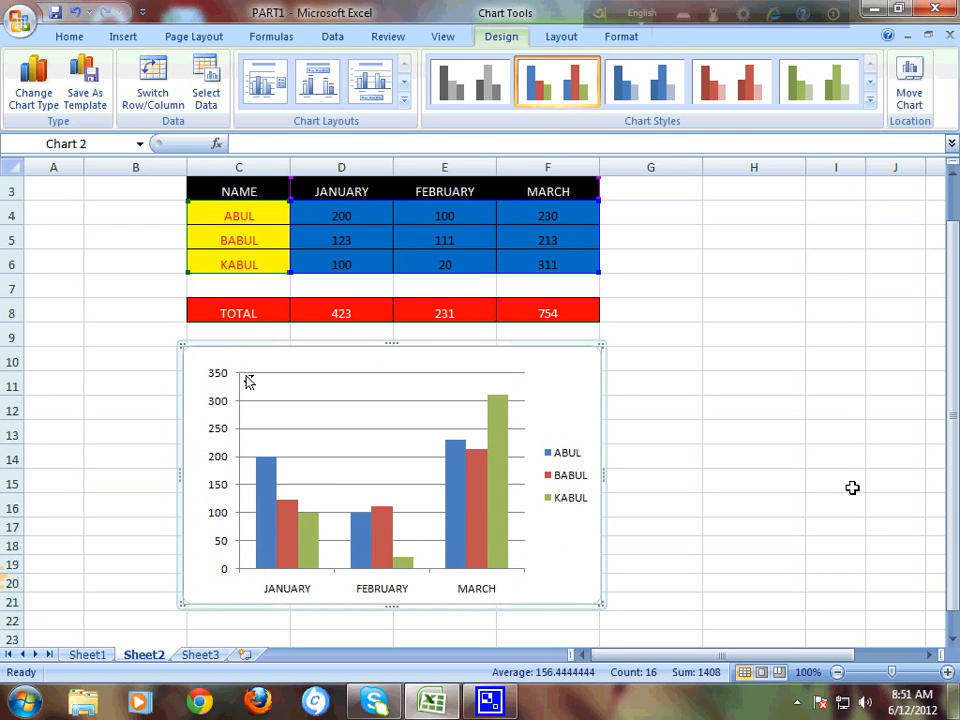
scroll(249, 381, "up", 1)
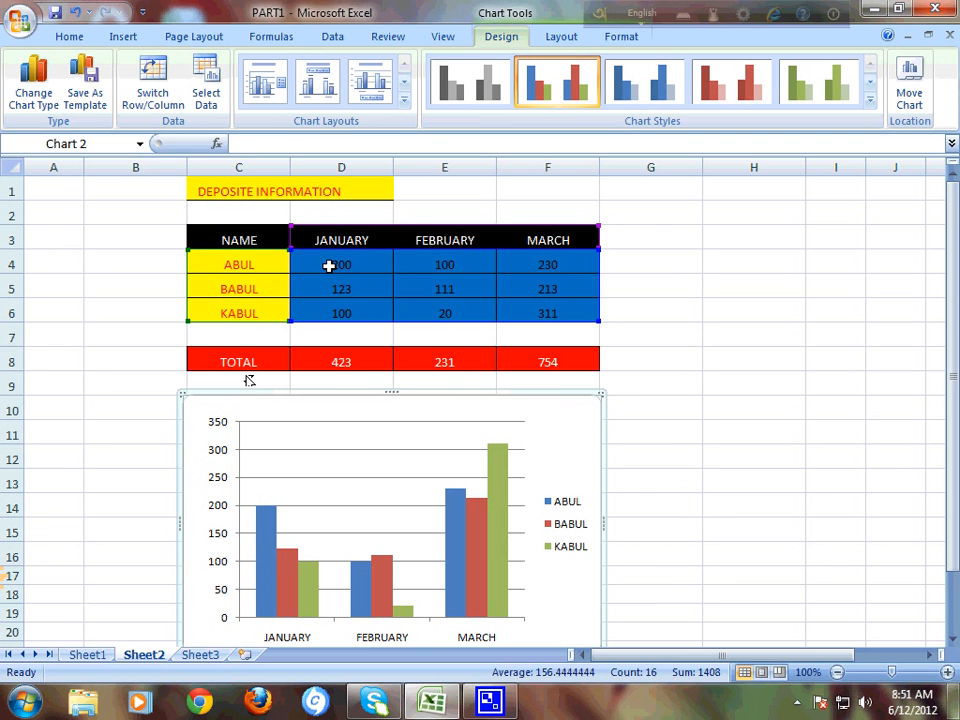
- Format the deposit amounts and totals in D4:F8 as Currency with the $ symbol
left_click(325, 271)
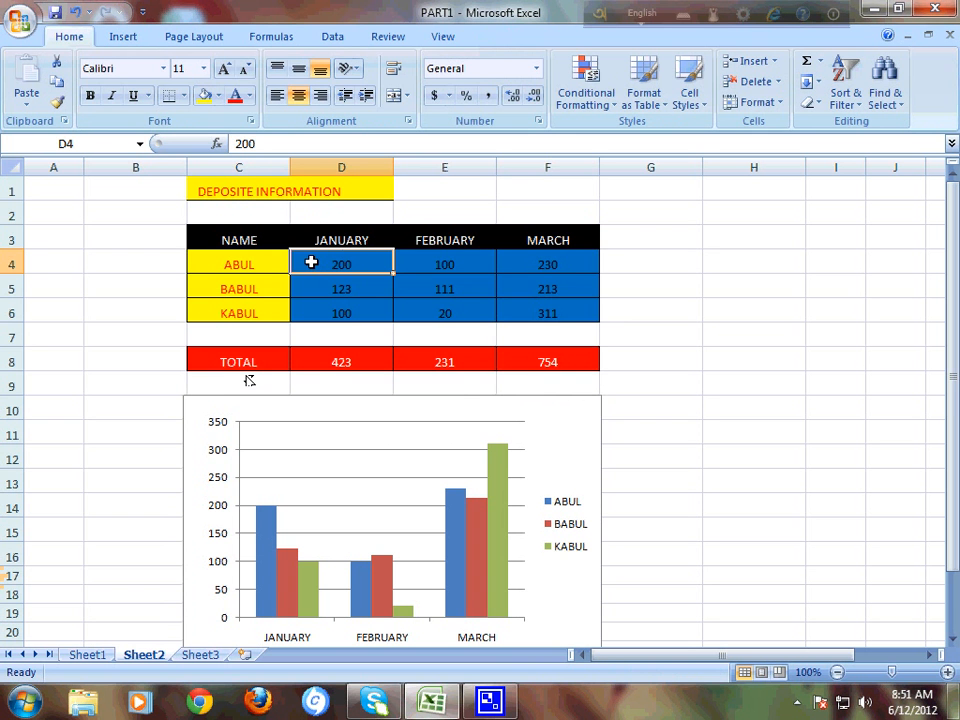
left_click_drag(311, 262, 557, 356)
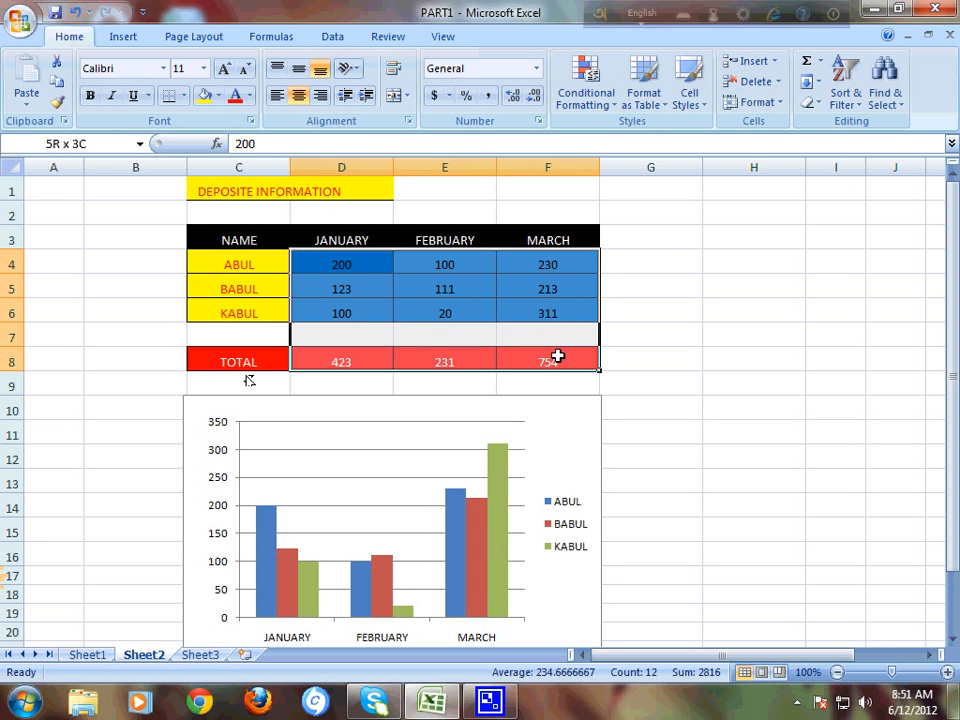
right_click(482, 312)
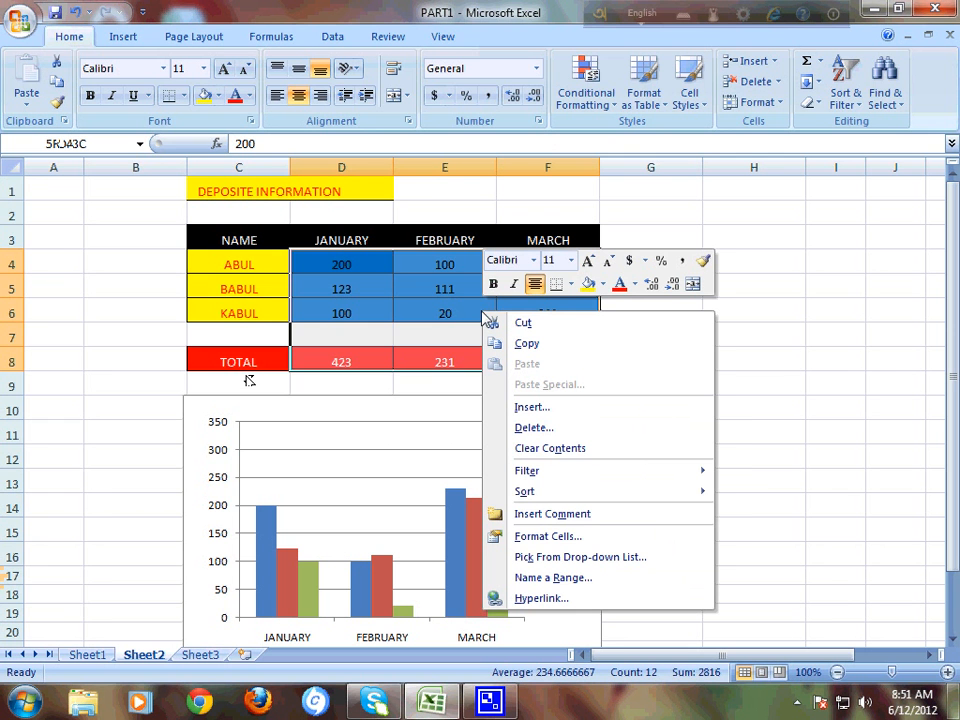
left_click(529, 538)
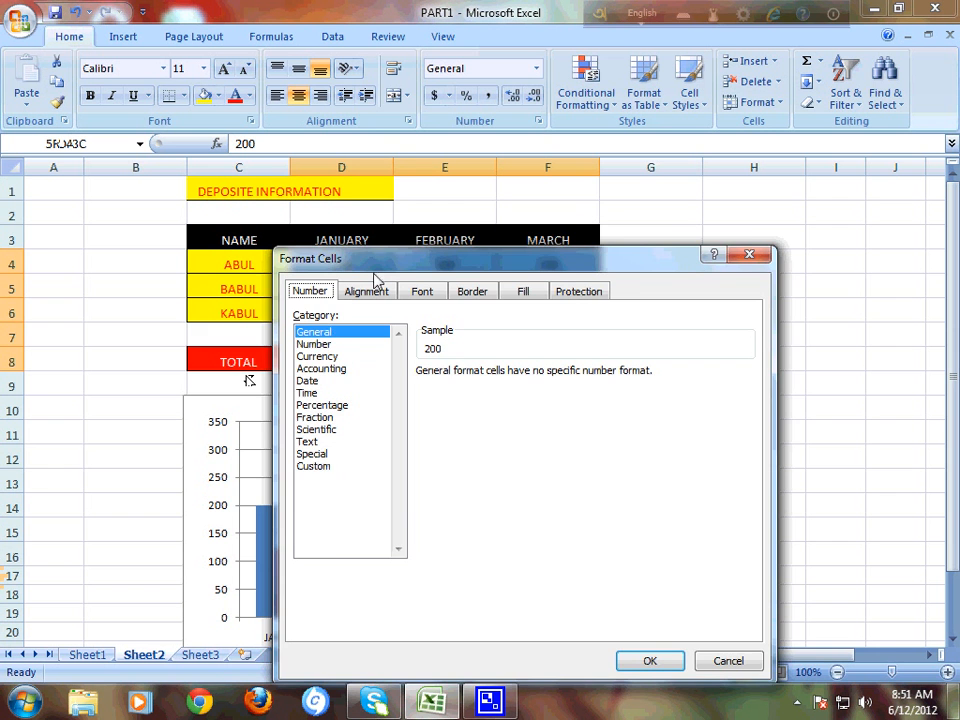
left_click_drag(379, 266, 491, 212)
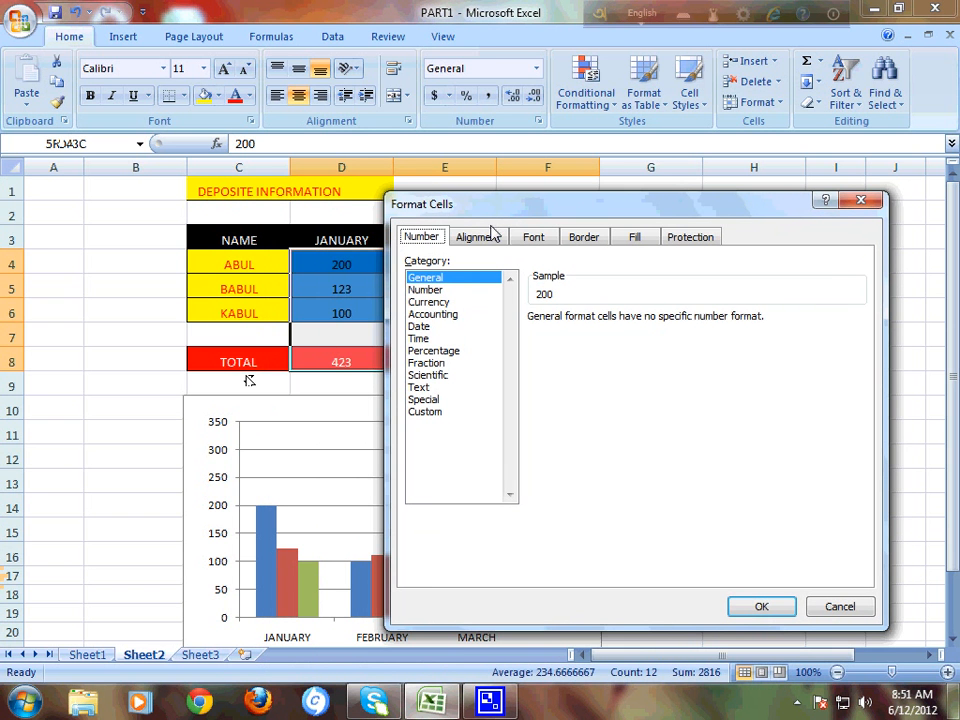
left_click(427, 303)
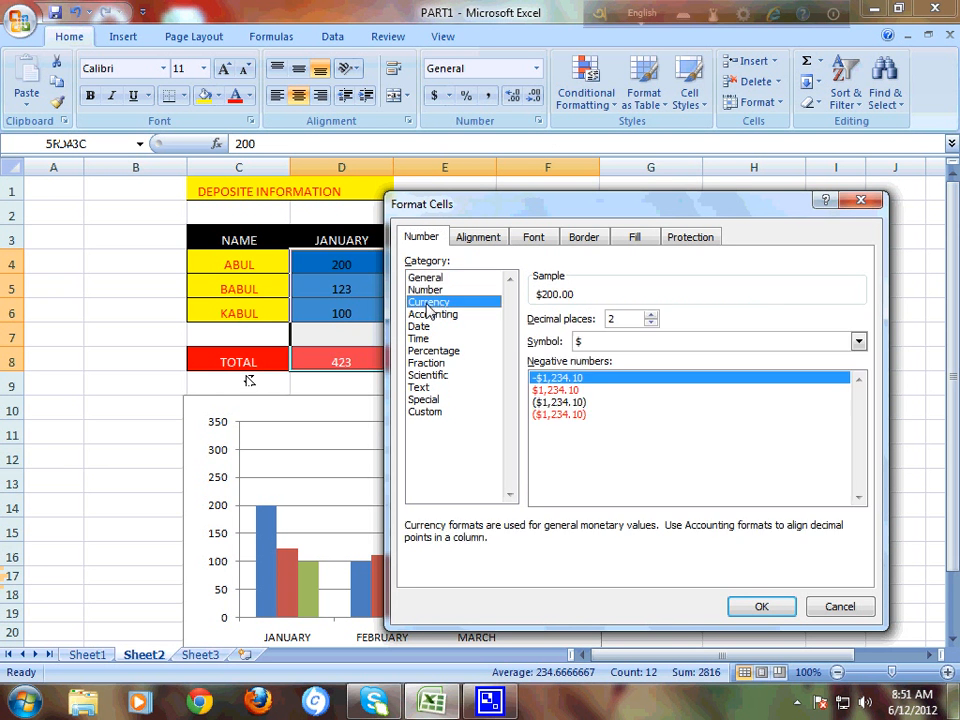
key("Return")
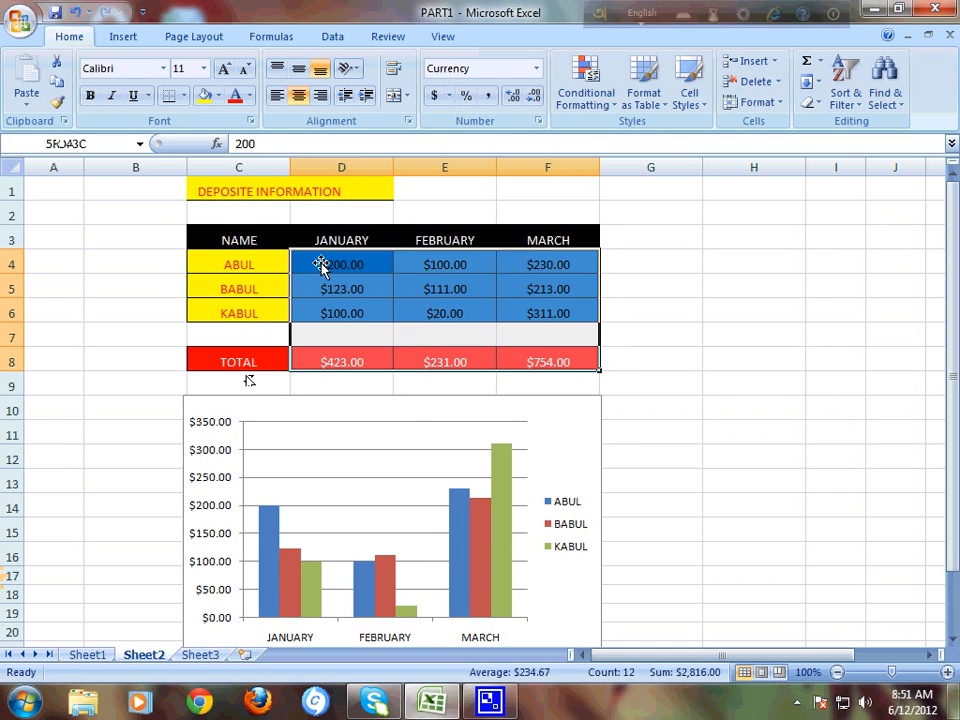
left_click(636, 360)
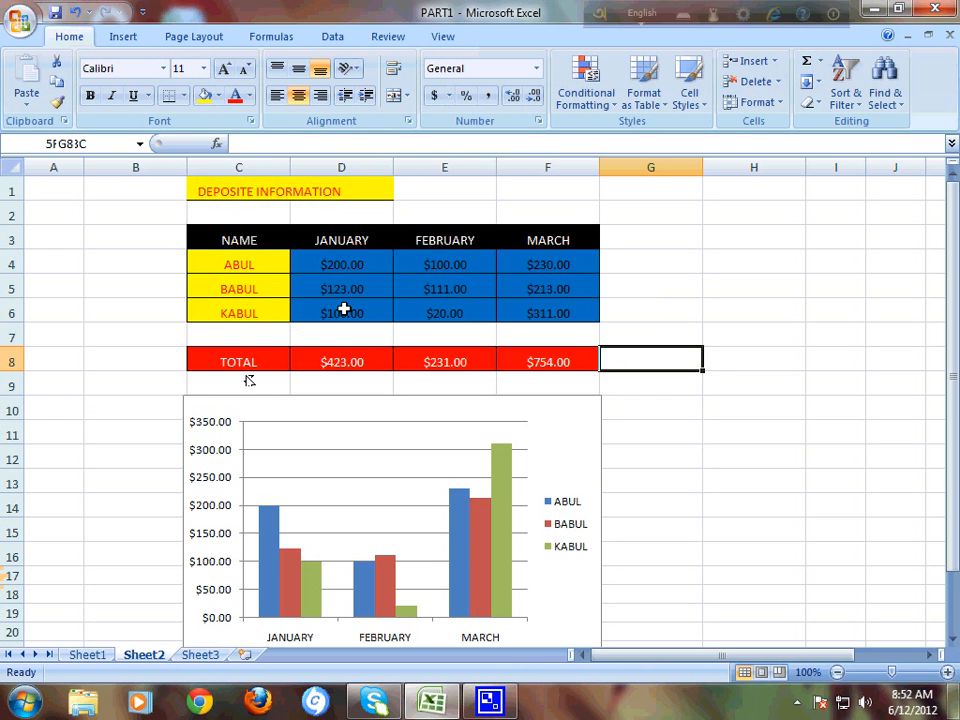
- Set the currency format of D4:F8 to 0 decimal places, keeping $ as the symbol
left_click_drag(310, 265, 557, 343)
right_click(550, 303)
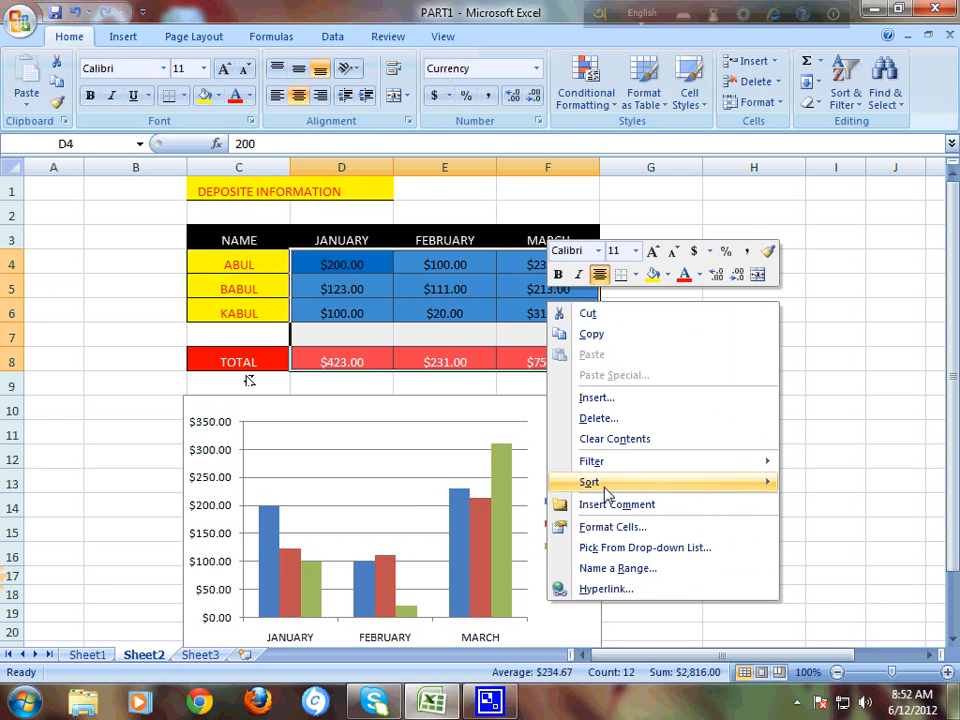
left_click(608, 527)
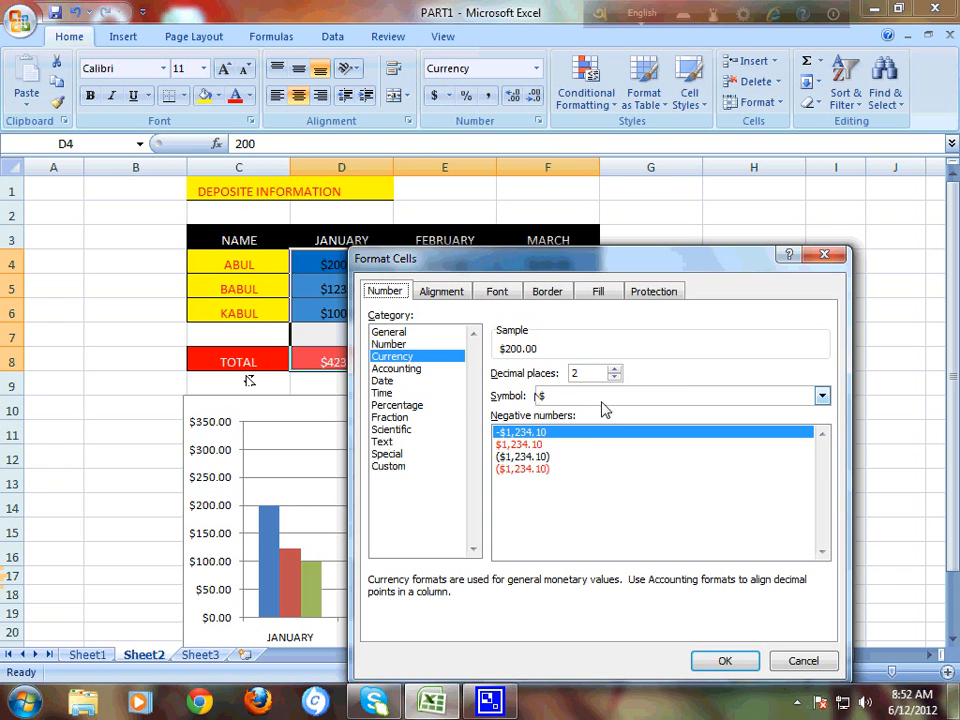
left_click(821, 396)
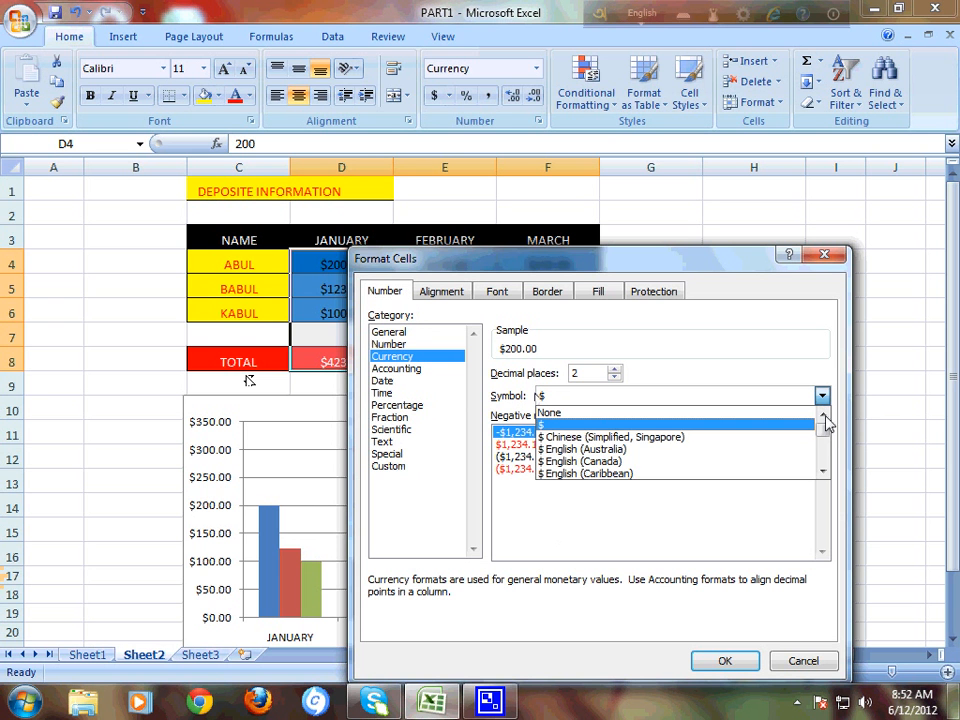
mouse_move(828, 430)
left_mouse_down()
mouse_move(823, 460)
mouse_move(824, 434)
mouse_move(808, 459)
mouse_move(812, 426)
left_mouse_up()
left_click(597, 426)
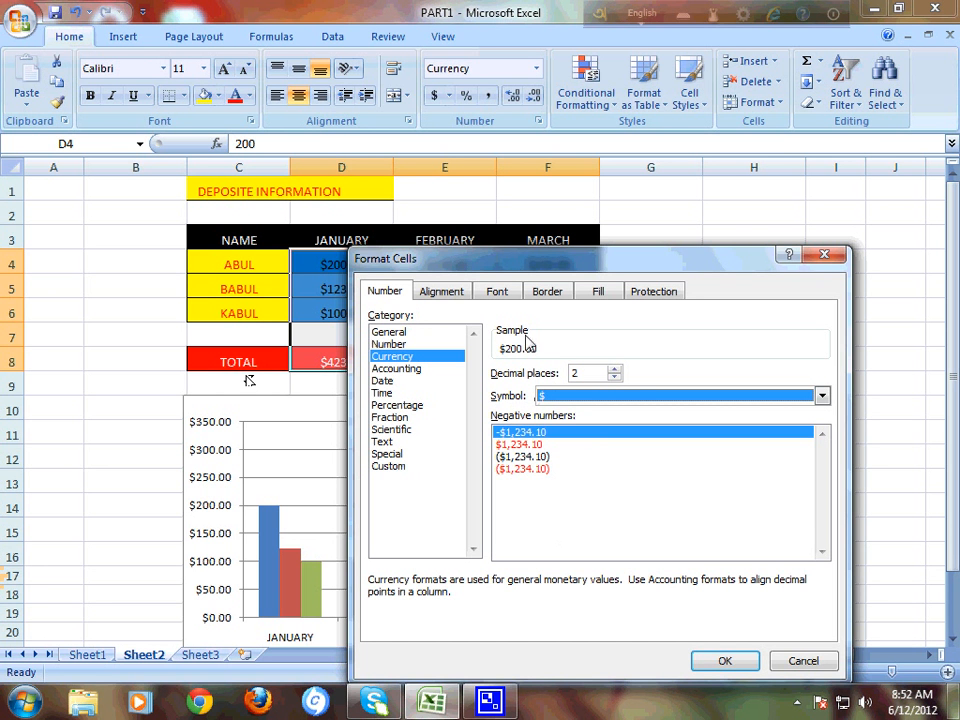
left_click_drag(499, 262, 566, 246)
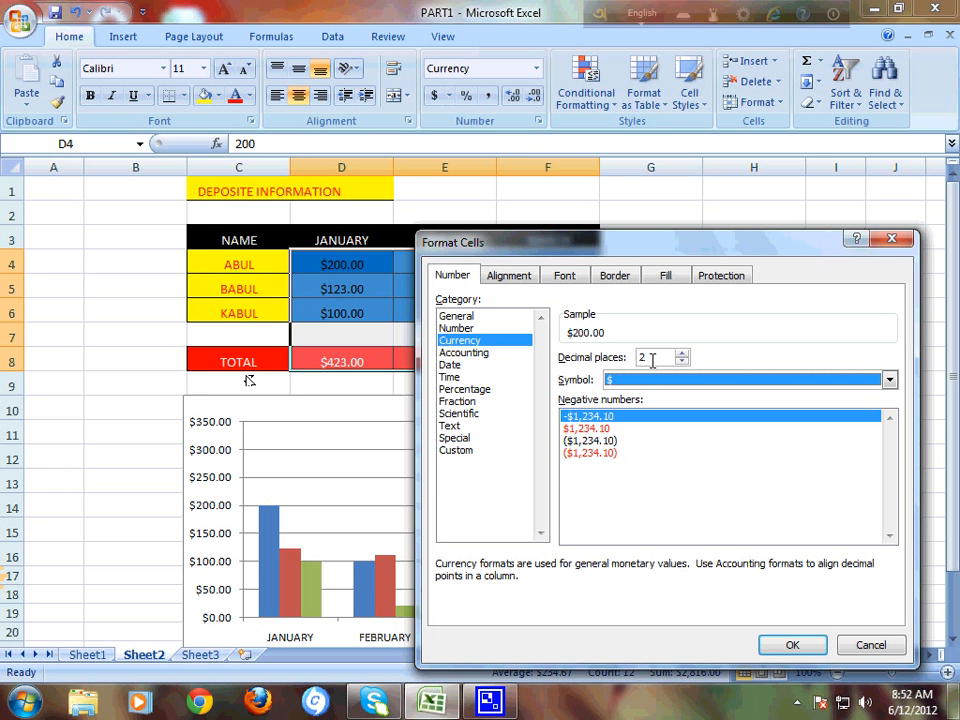
left_click(683, 354)
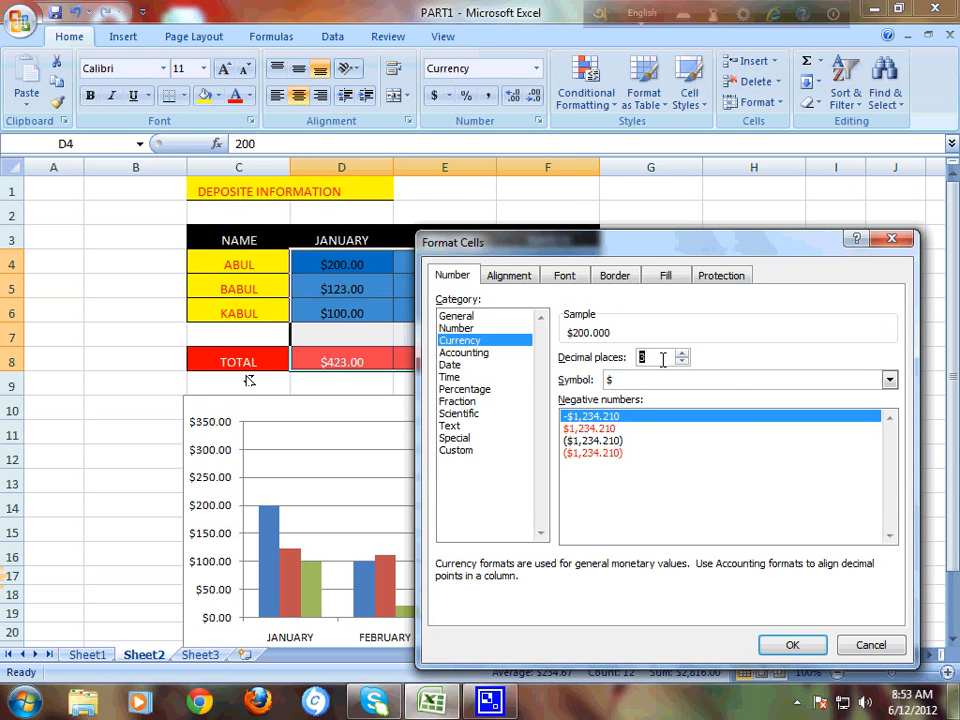
type("0")
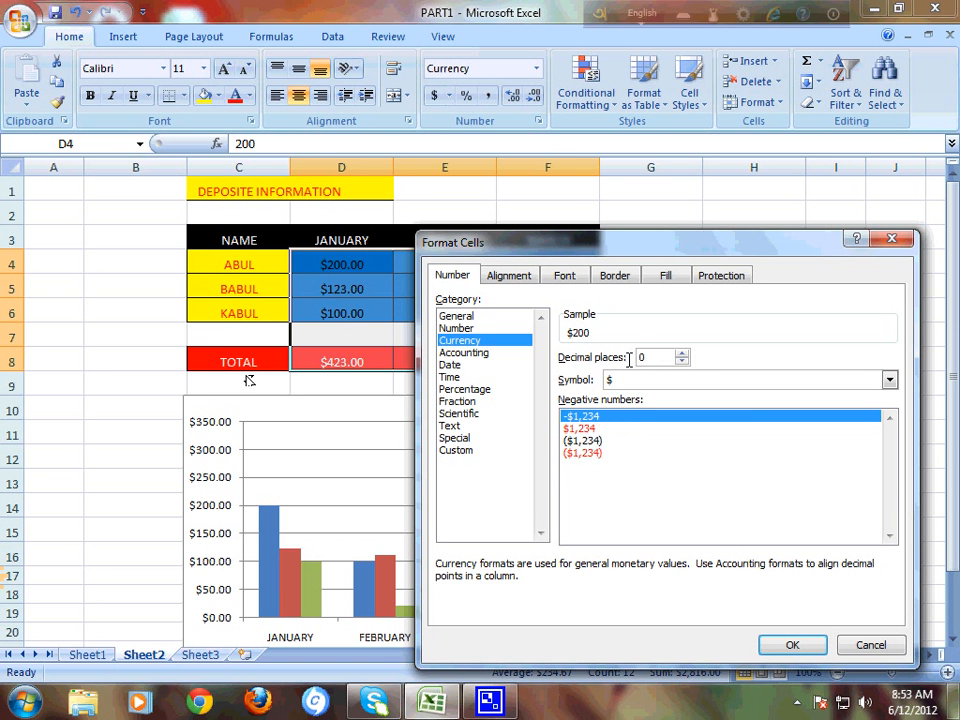
left_click(780, 647)
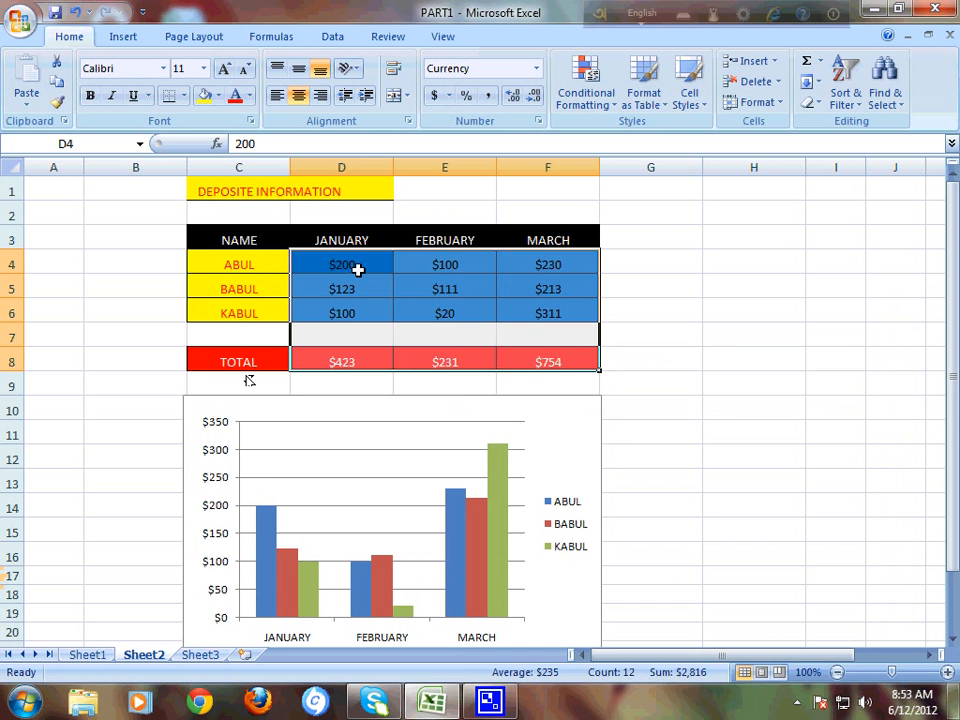
left_click(422, 268)
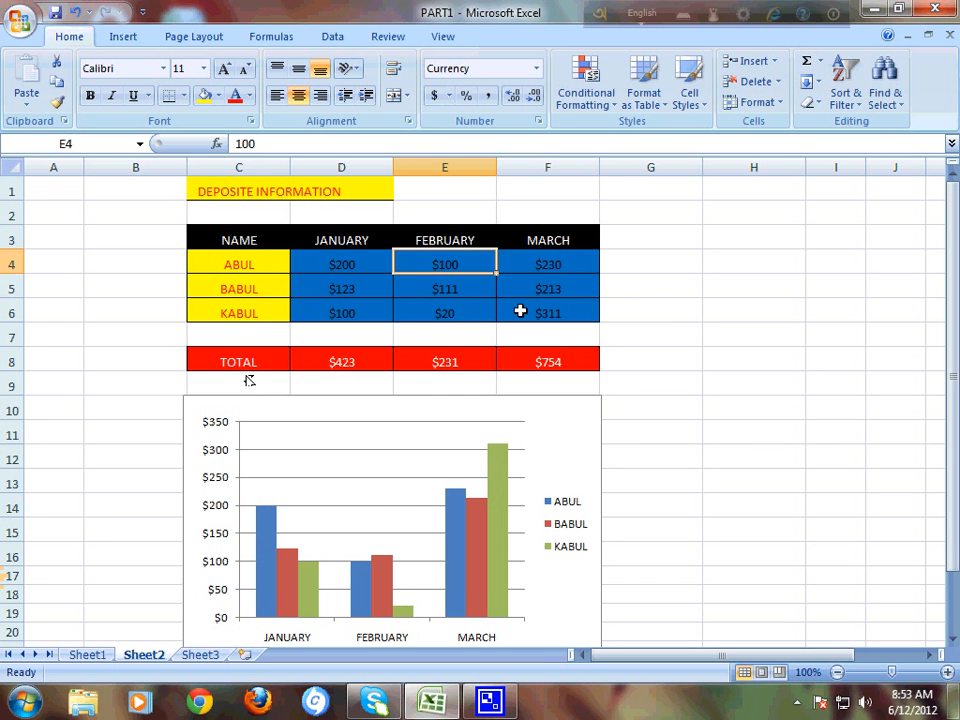
- Open the print preview of Sheet2 and view the deposit table and chart on the first page
left_click(14, 34)
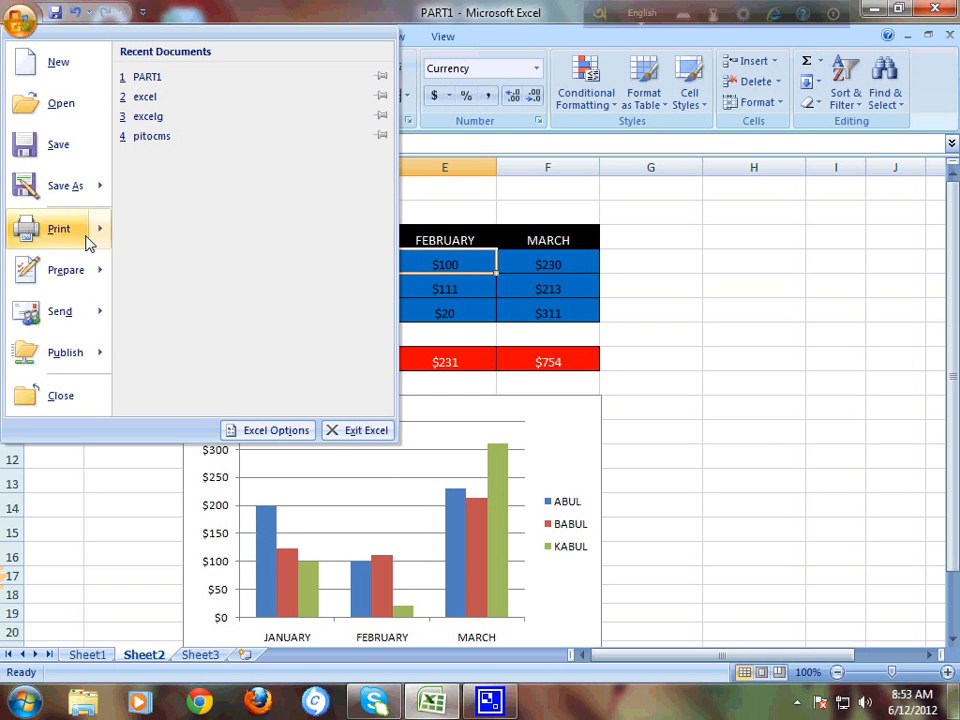
mouse_move(75, 238)
left_click(189, 187)
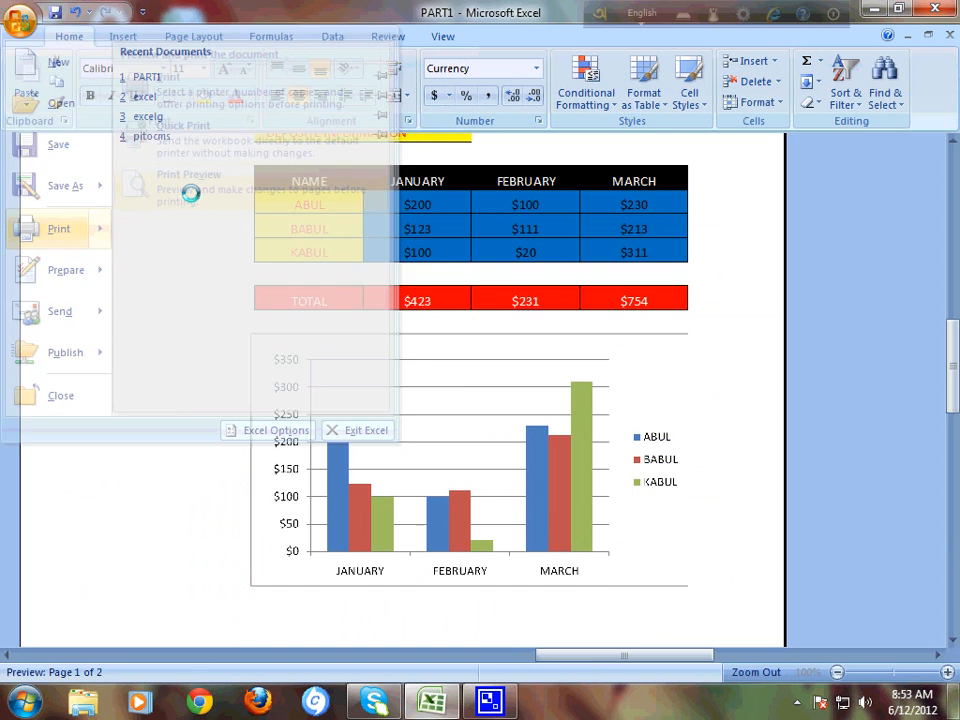
scroll(955, 380, "up", 1)
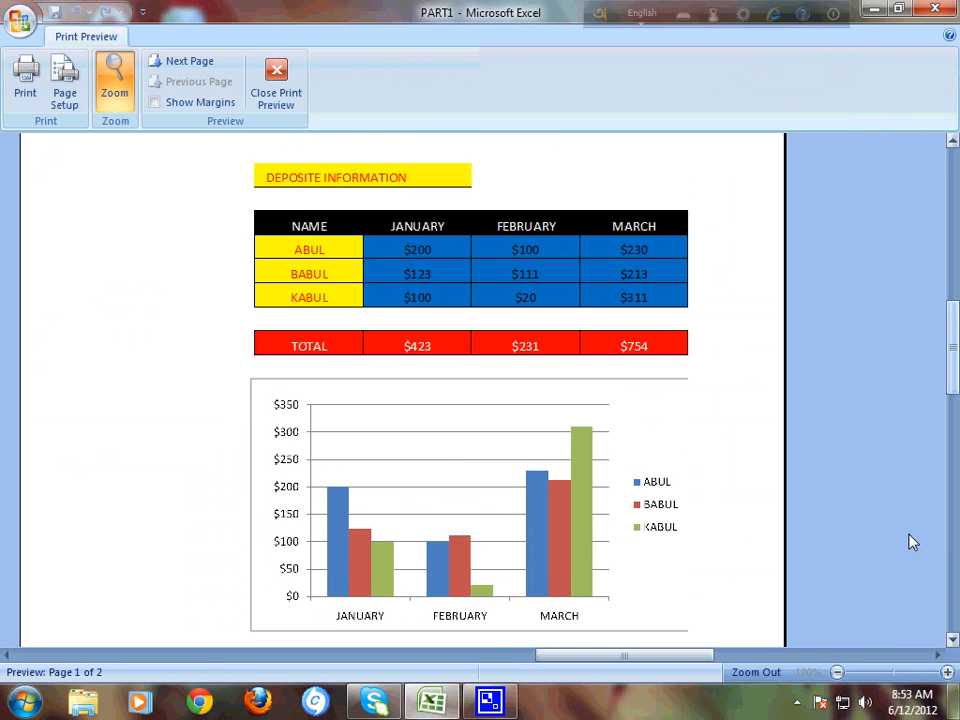
left_click(799, 704)
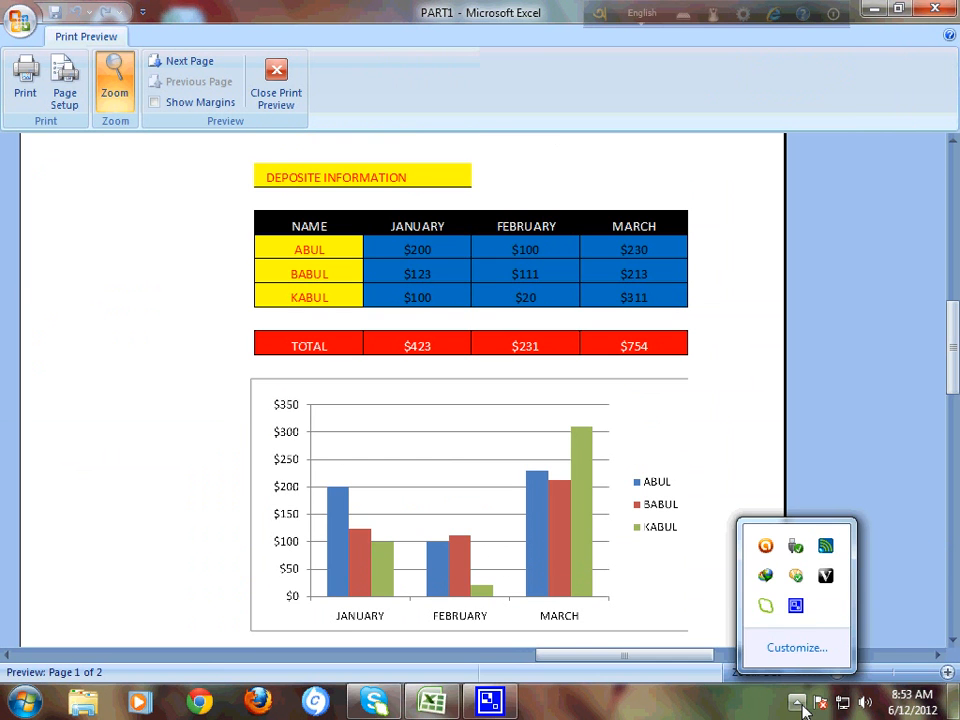
left_click(797, 607)
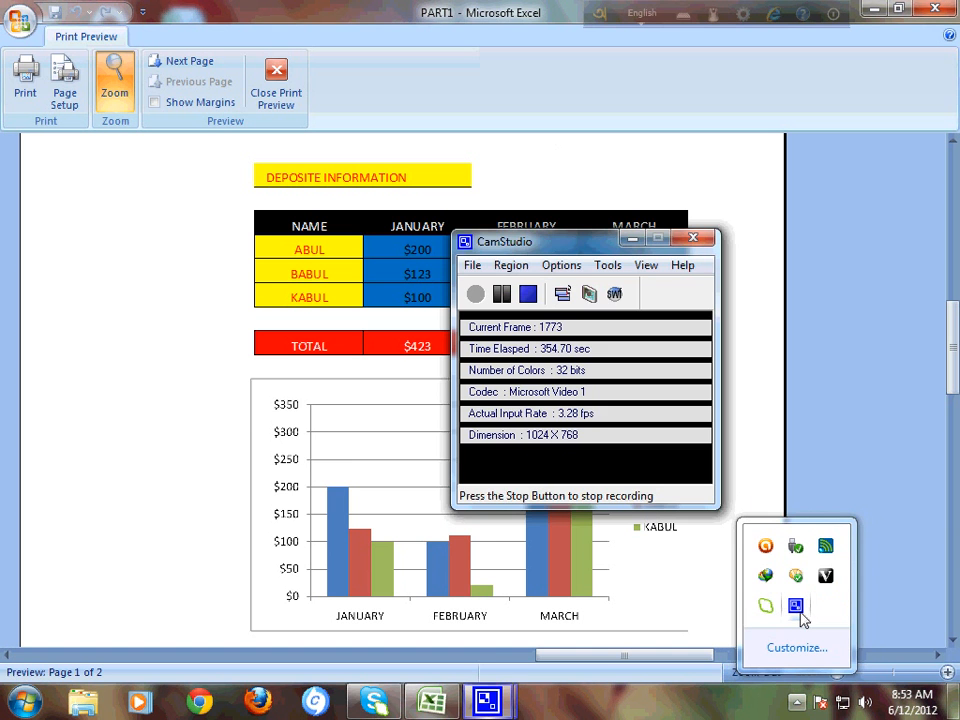